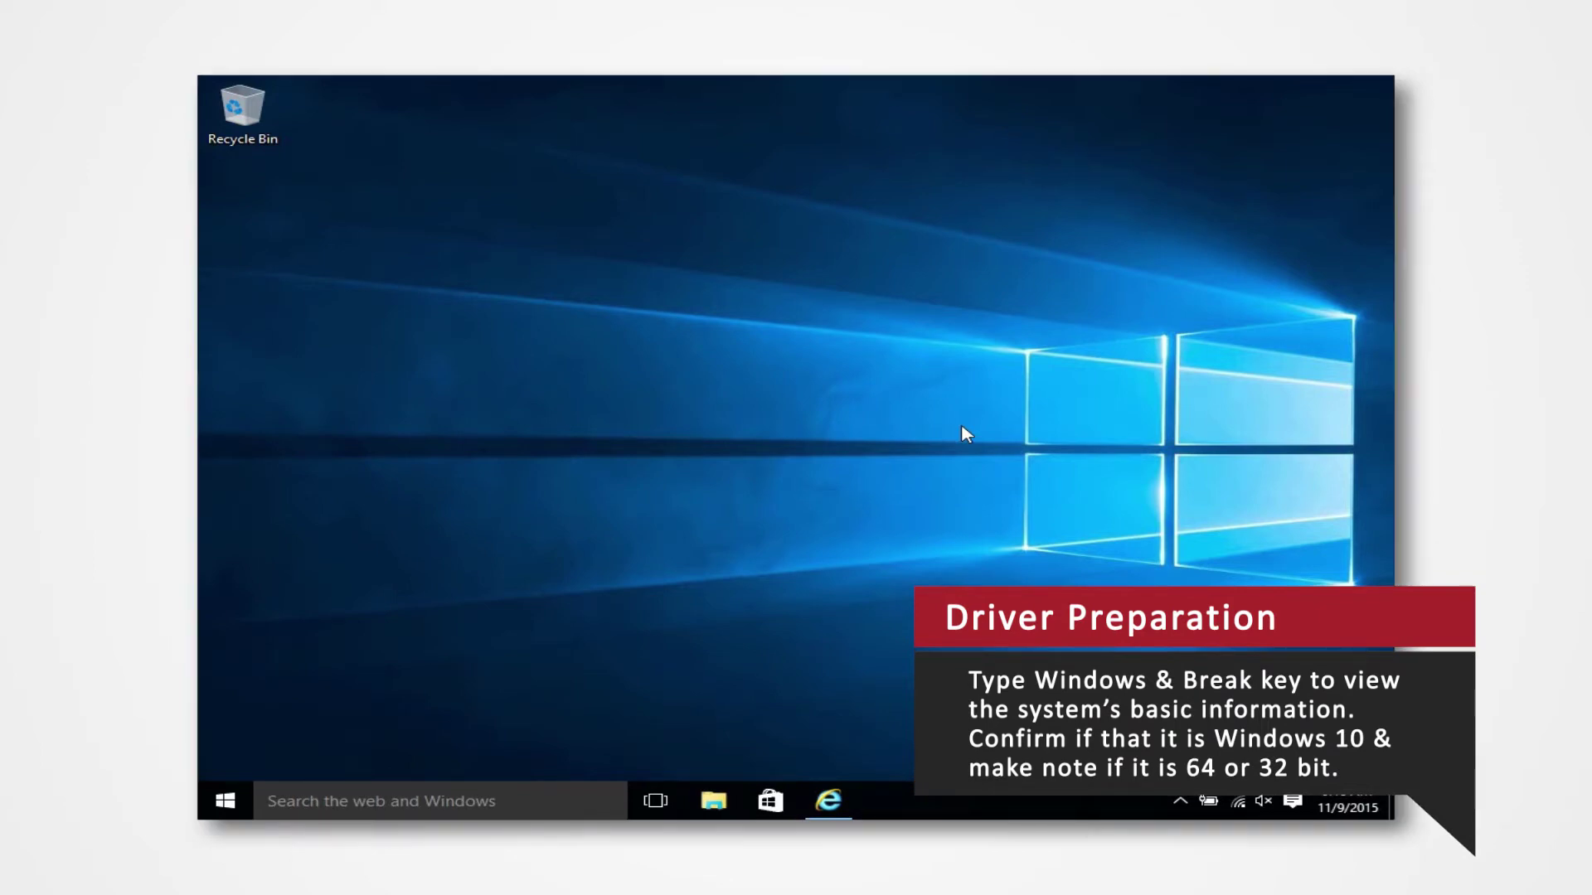
Show the system's basic information with Windows+Break
key("super+Pause")
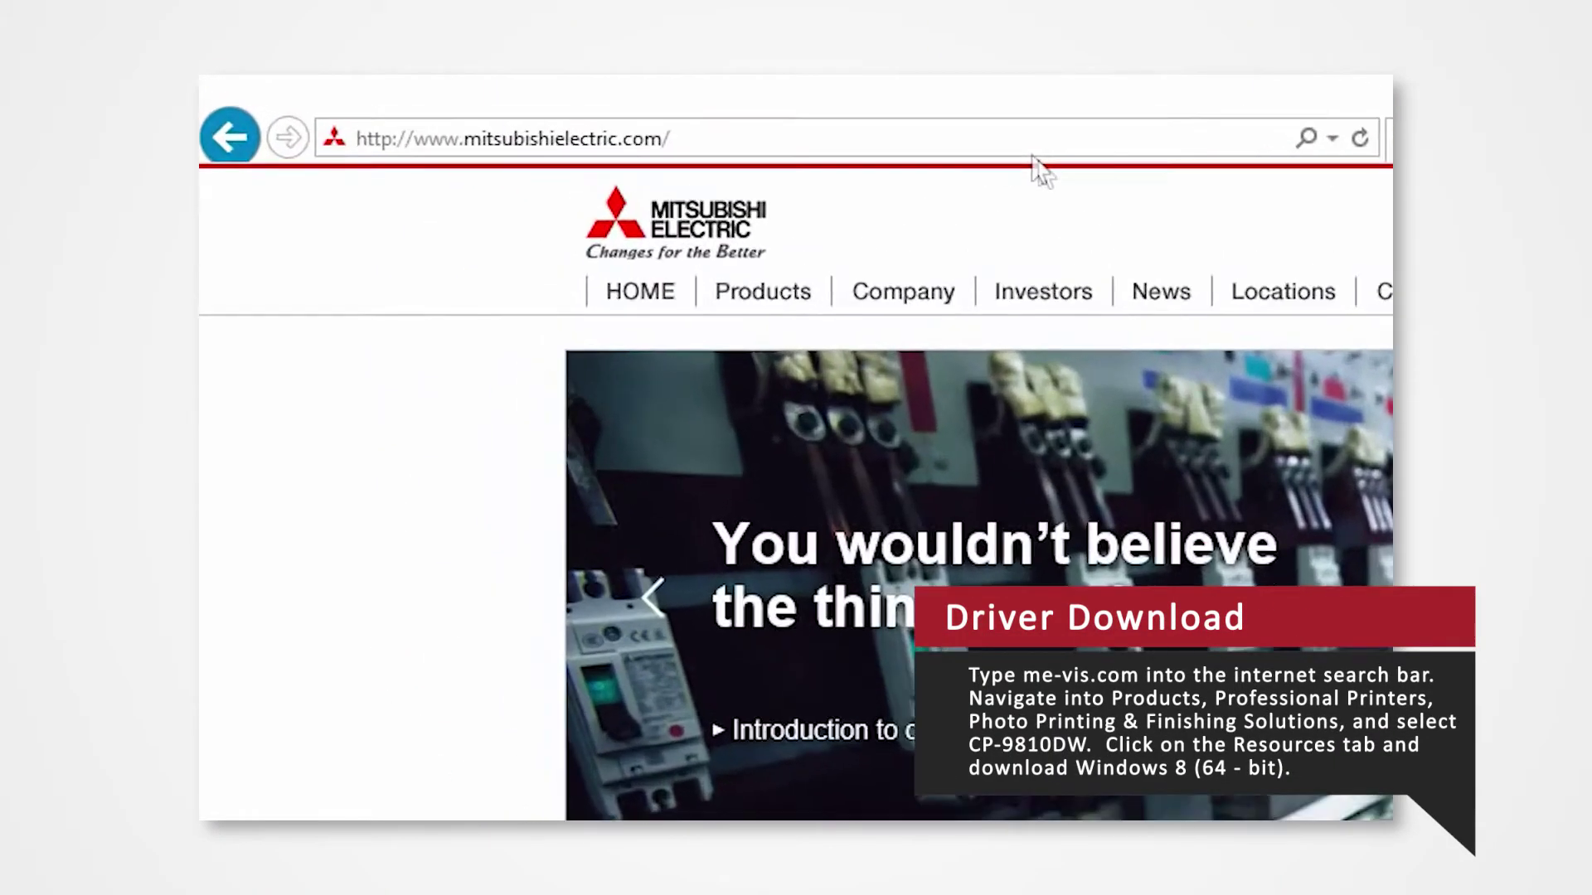
Load the me-vis.com site in Internet Explorer
left_click(615, 114)
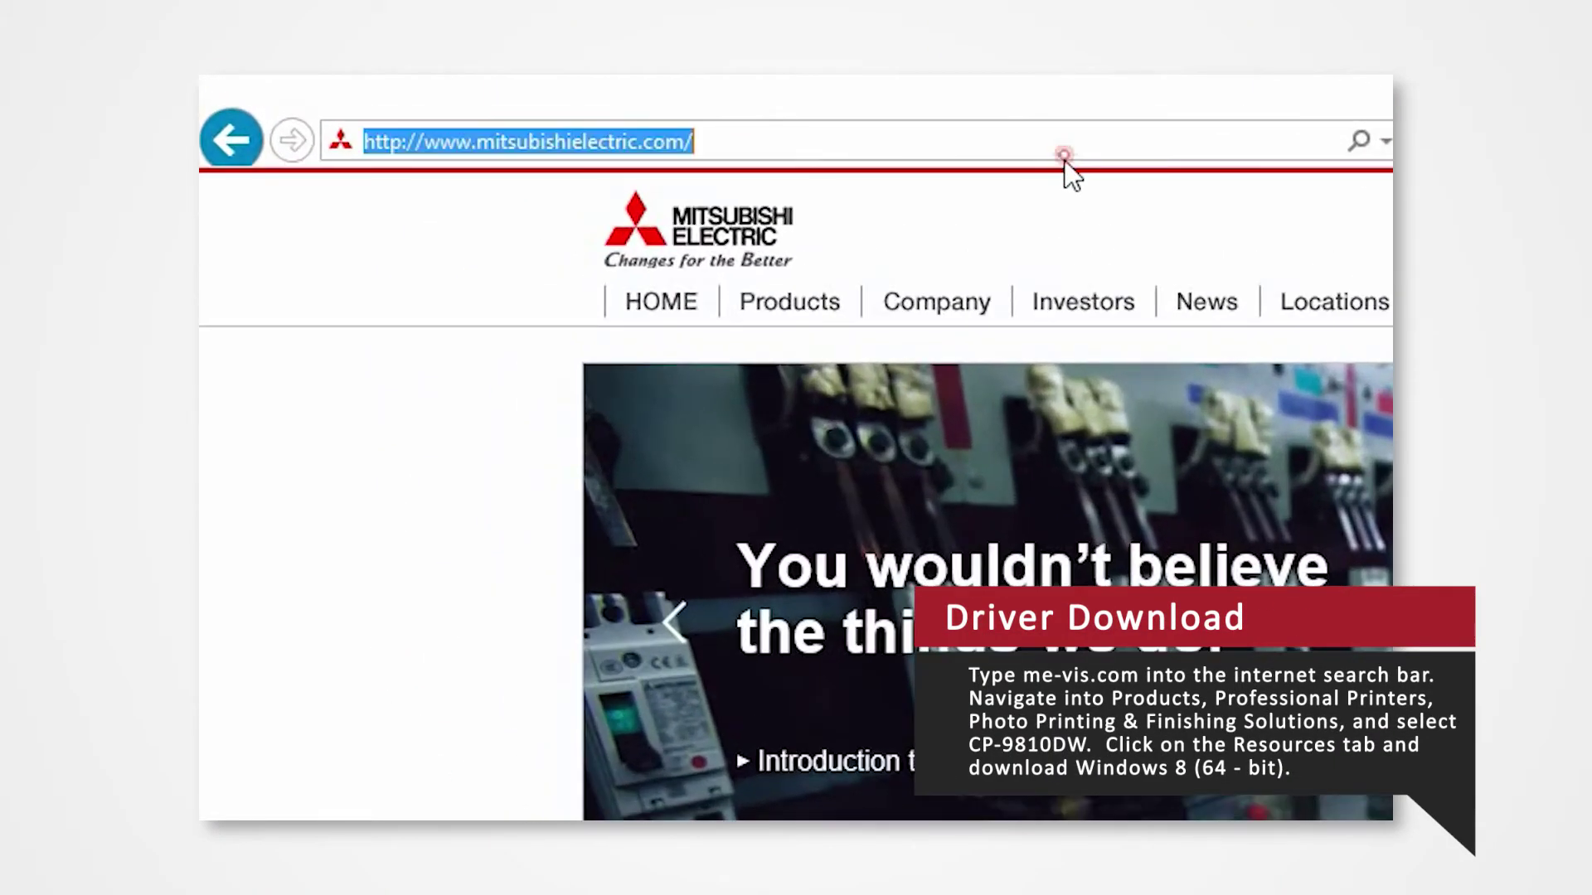
type("me-vis.")
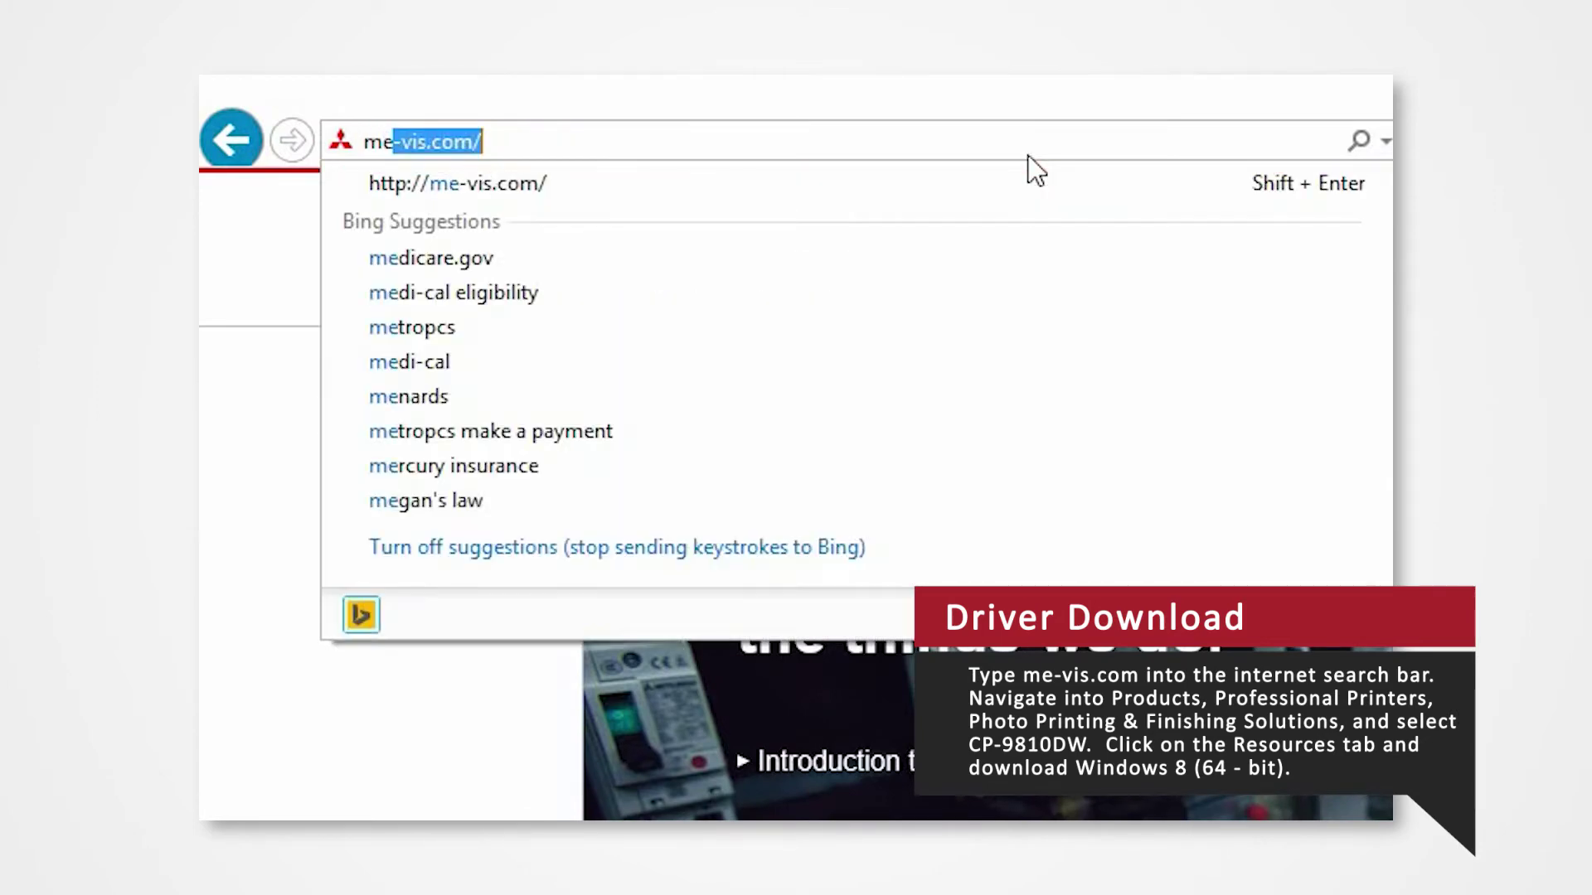
type("com")
key("Return")
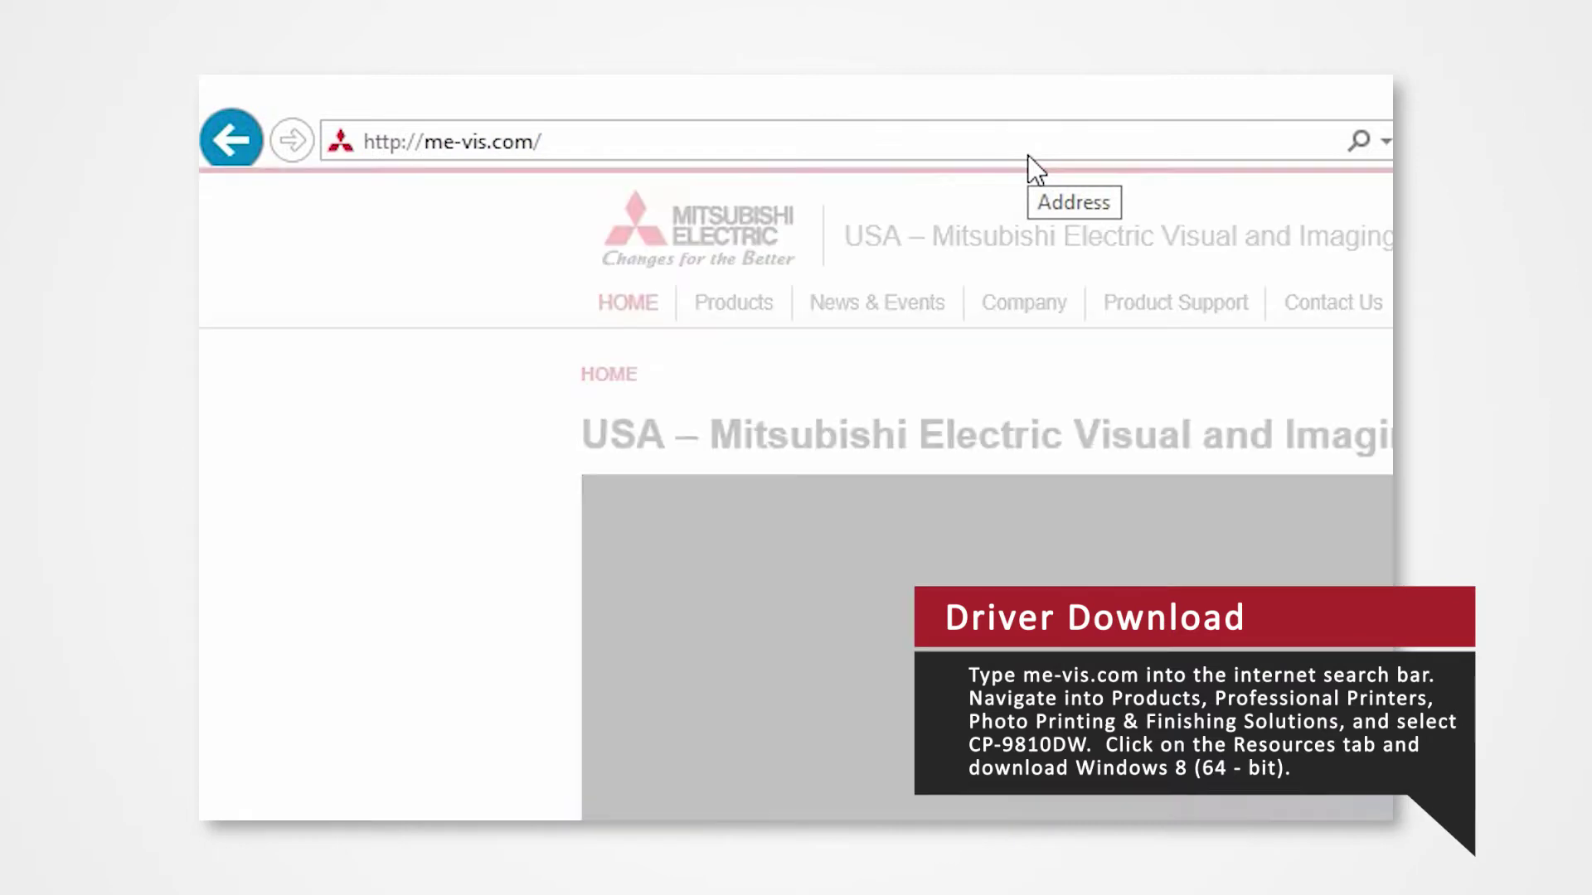
Browse Professional Printers to the Photo Printing and Finishing Solutions list and scroll to the CP-9810DW
mouse_move(788, 312)
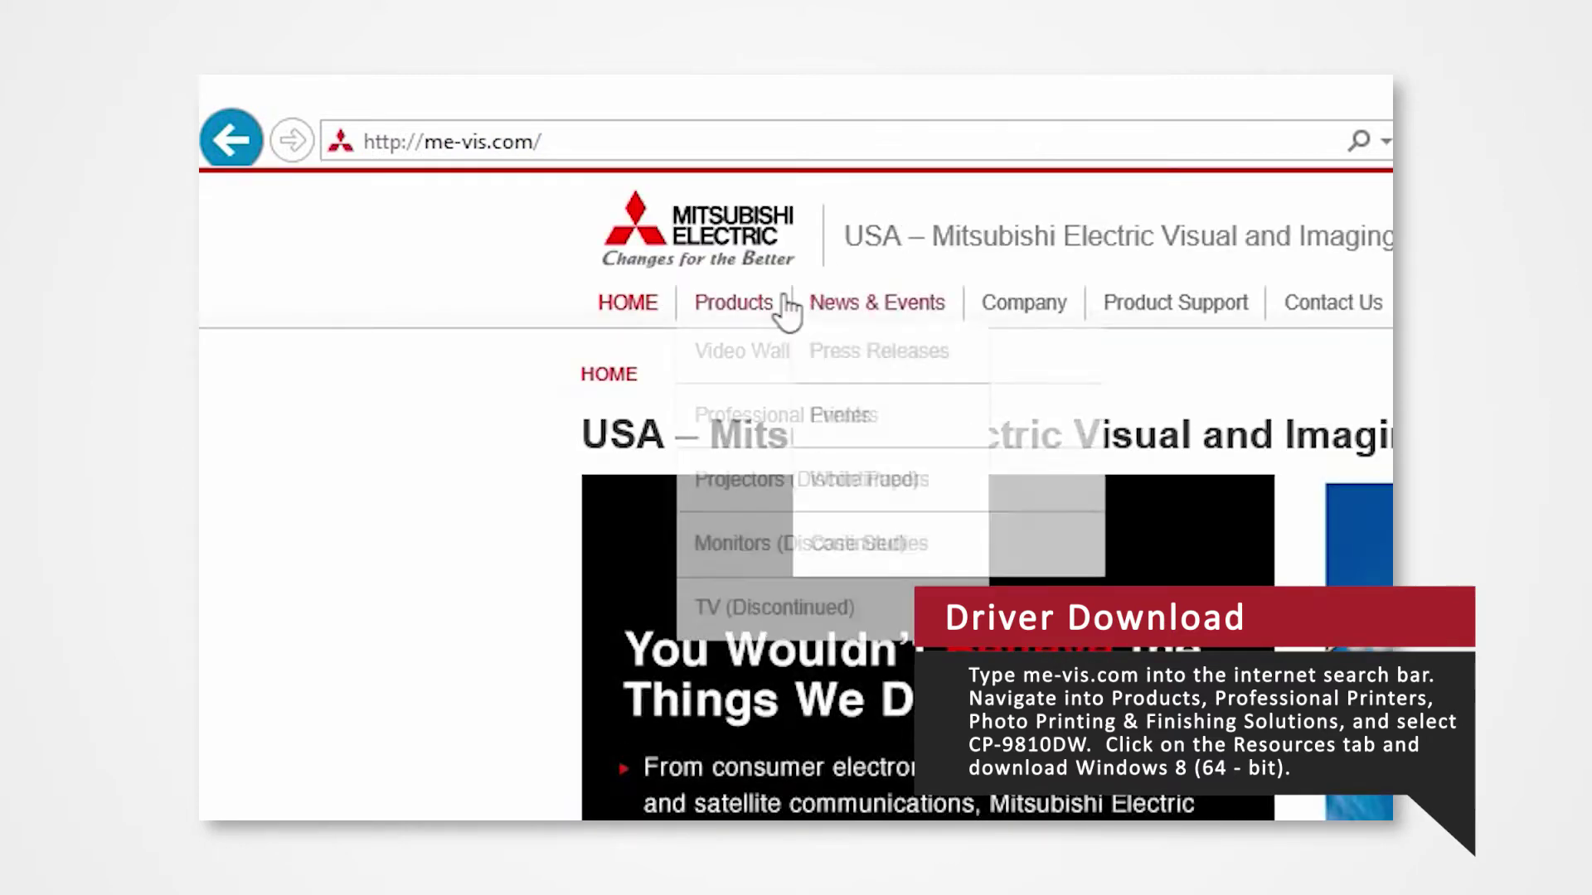
left_click(805, 419)
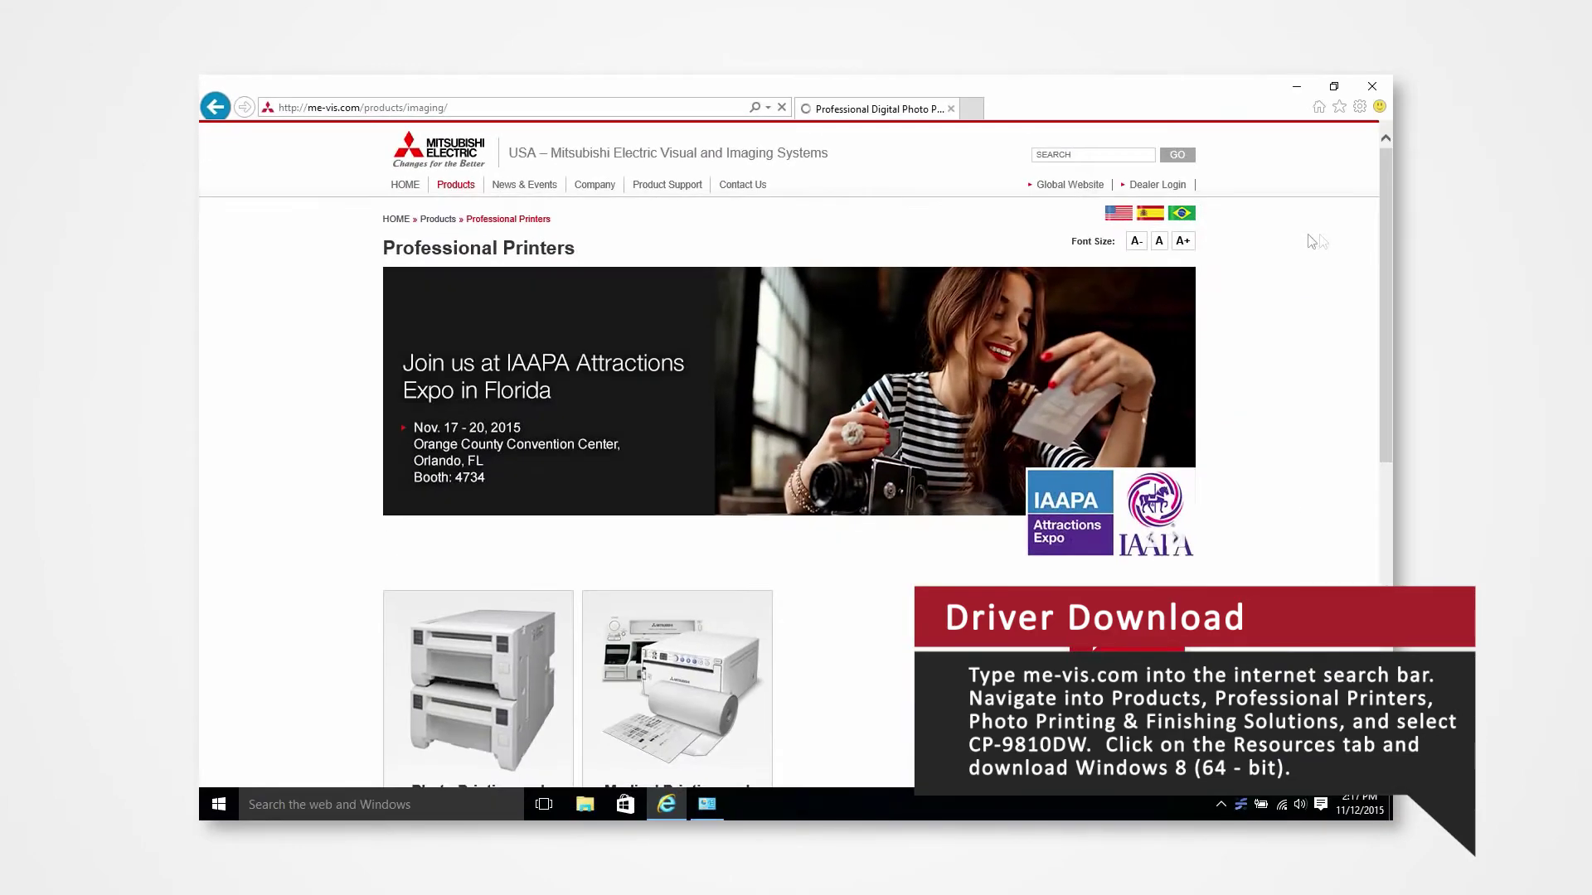
left_click_drag(1379, 221, 1385, 414)
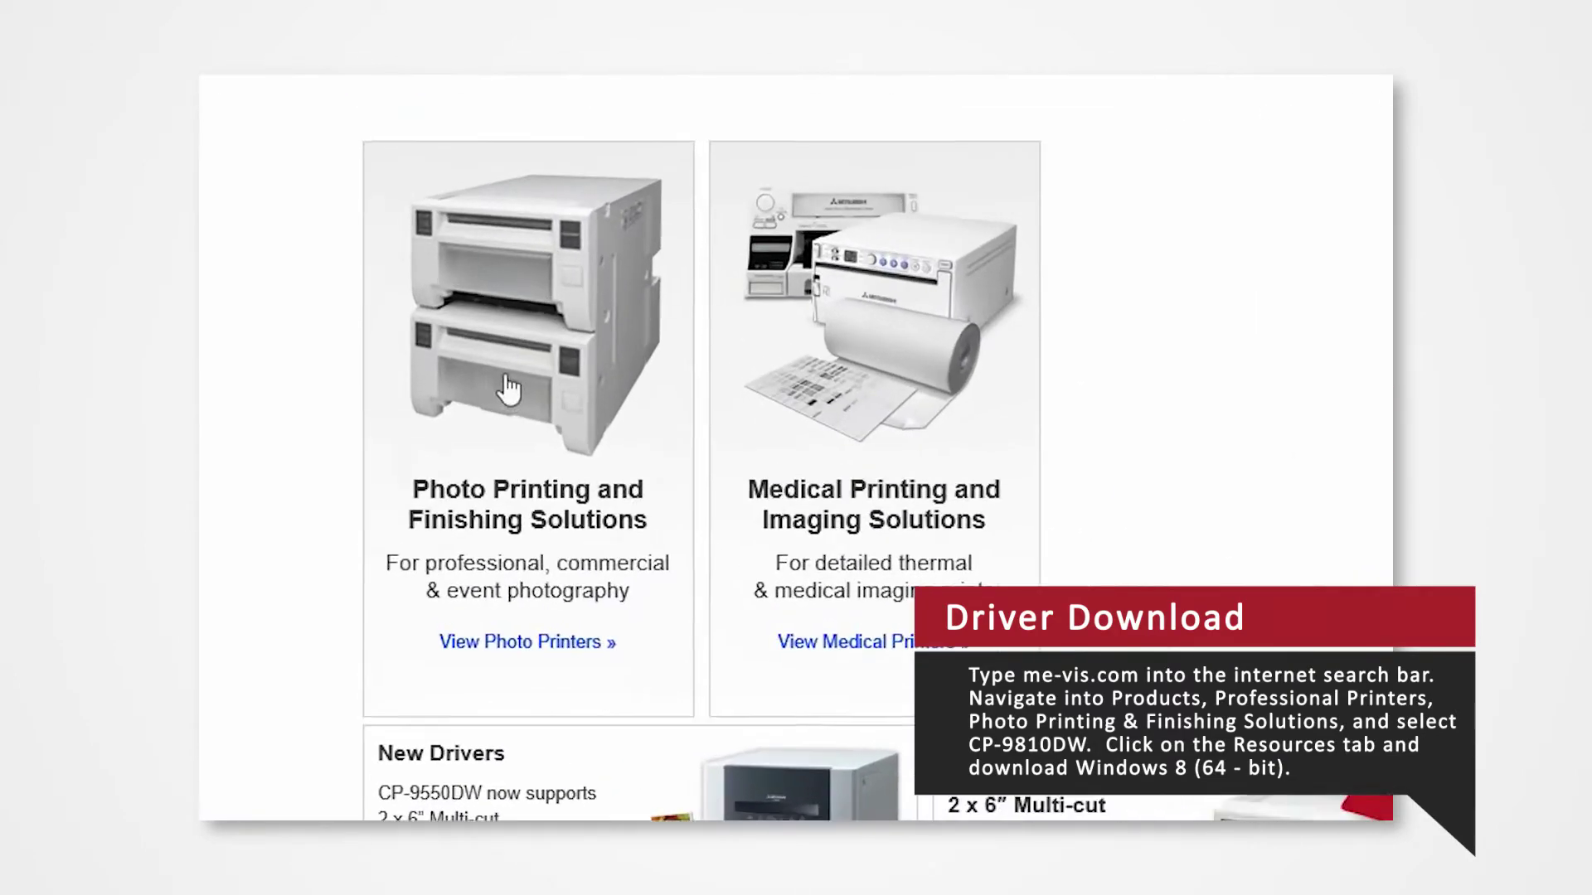
left_click(469, 368)
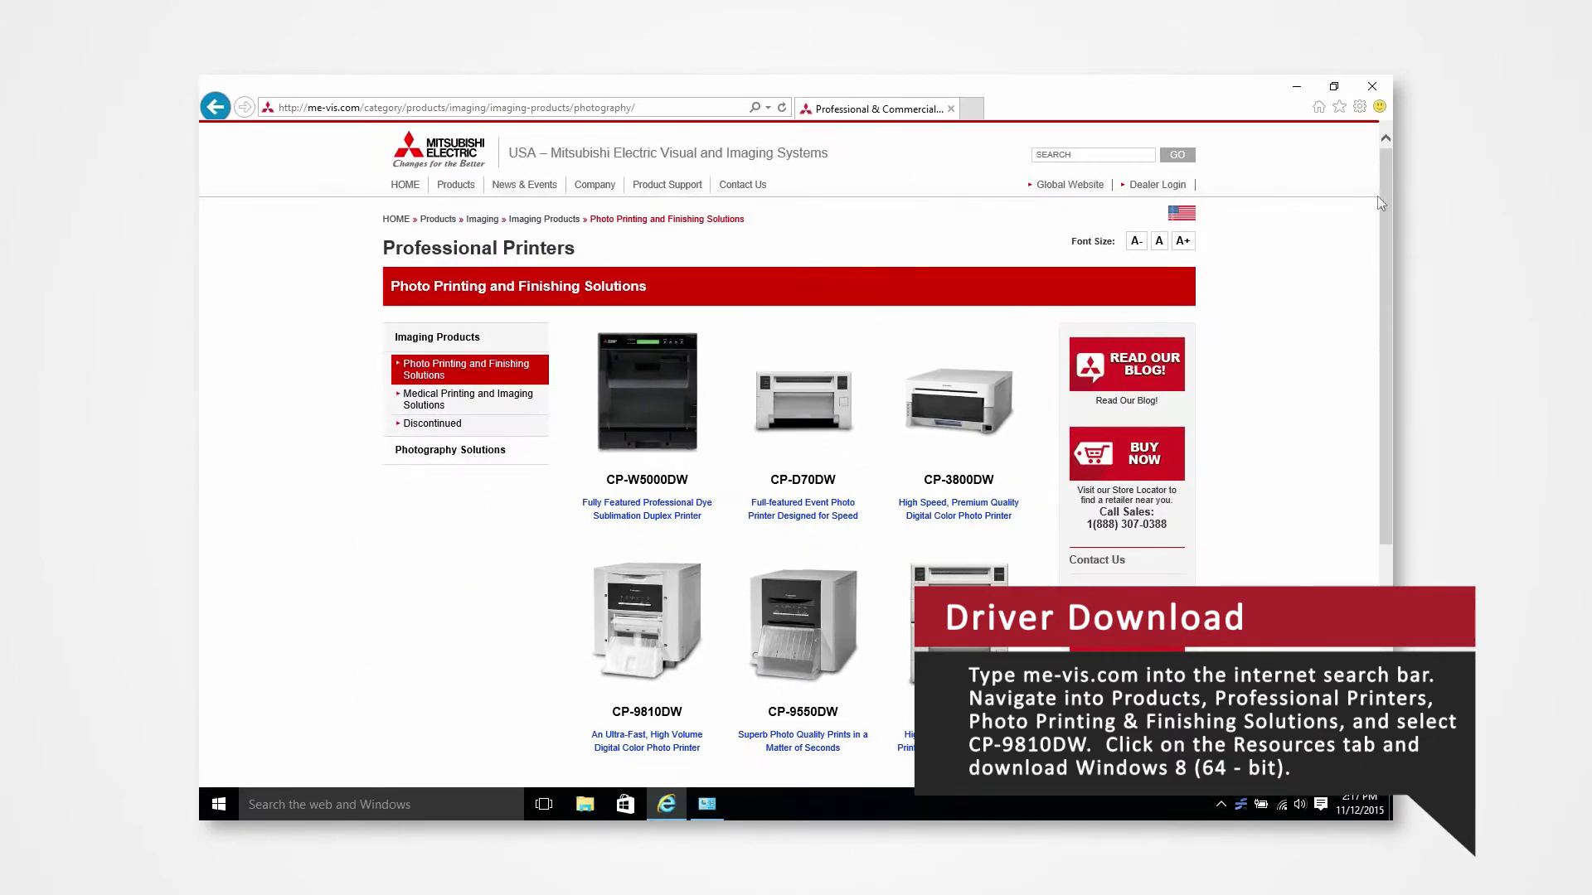
scroll(1385, 201, "down", 2)
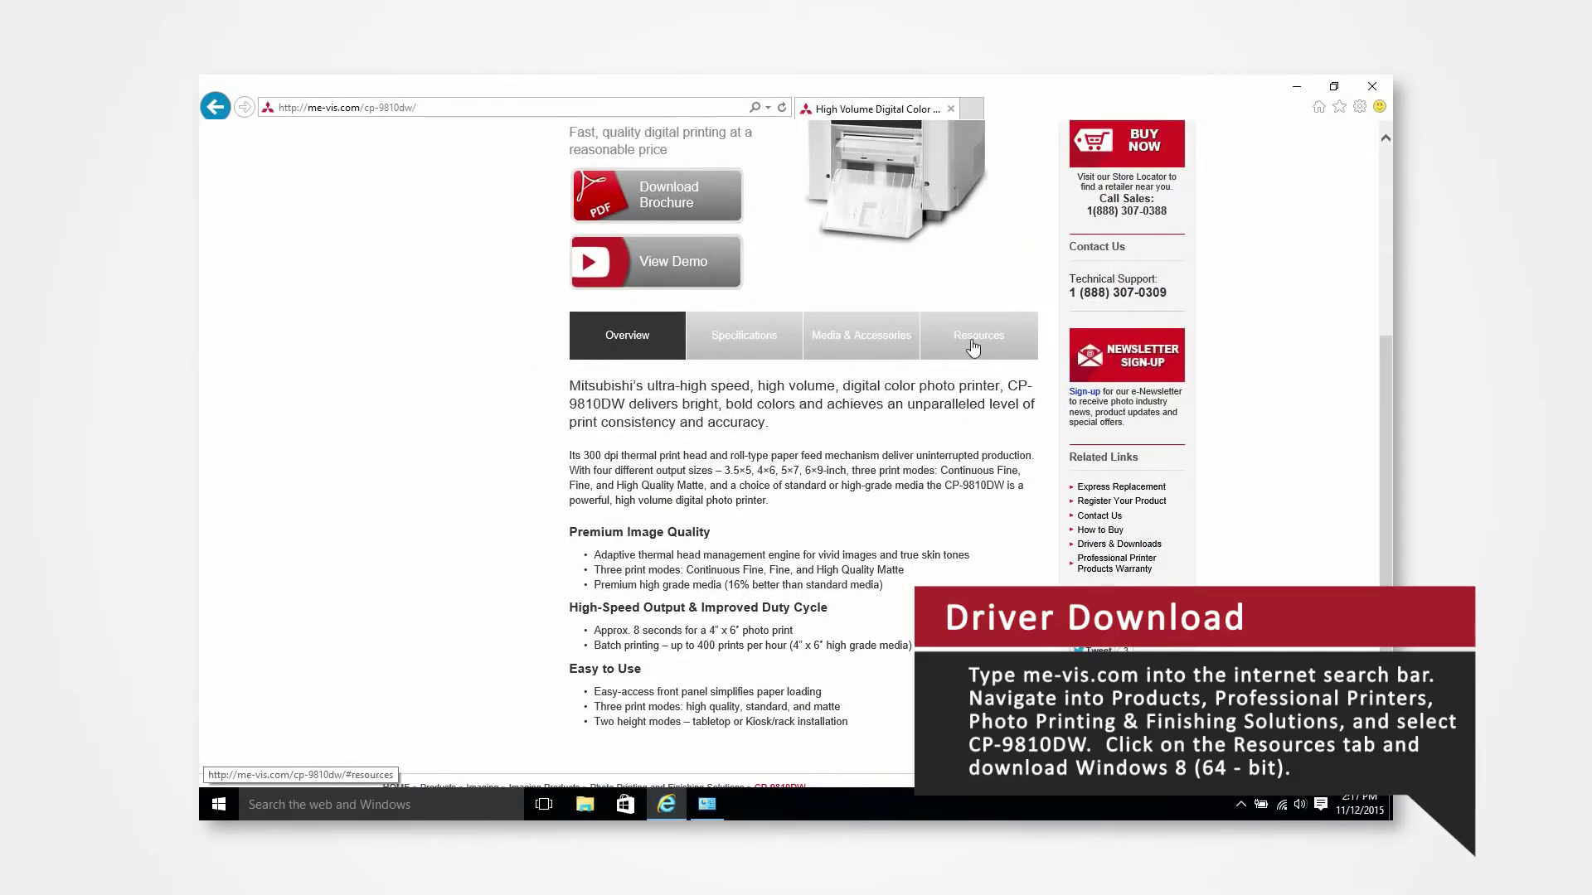
Save the Windows 8 (64-bit) driver from the Resources tab to the Desktop
left_click(973, 341)
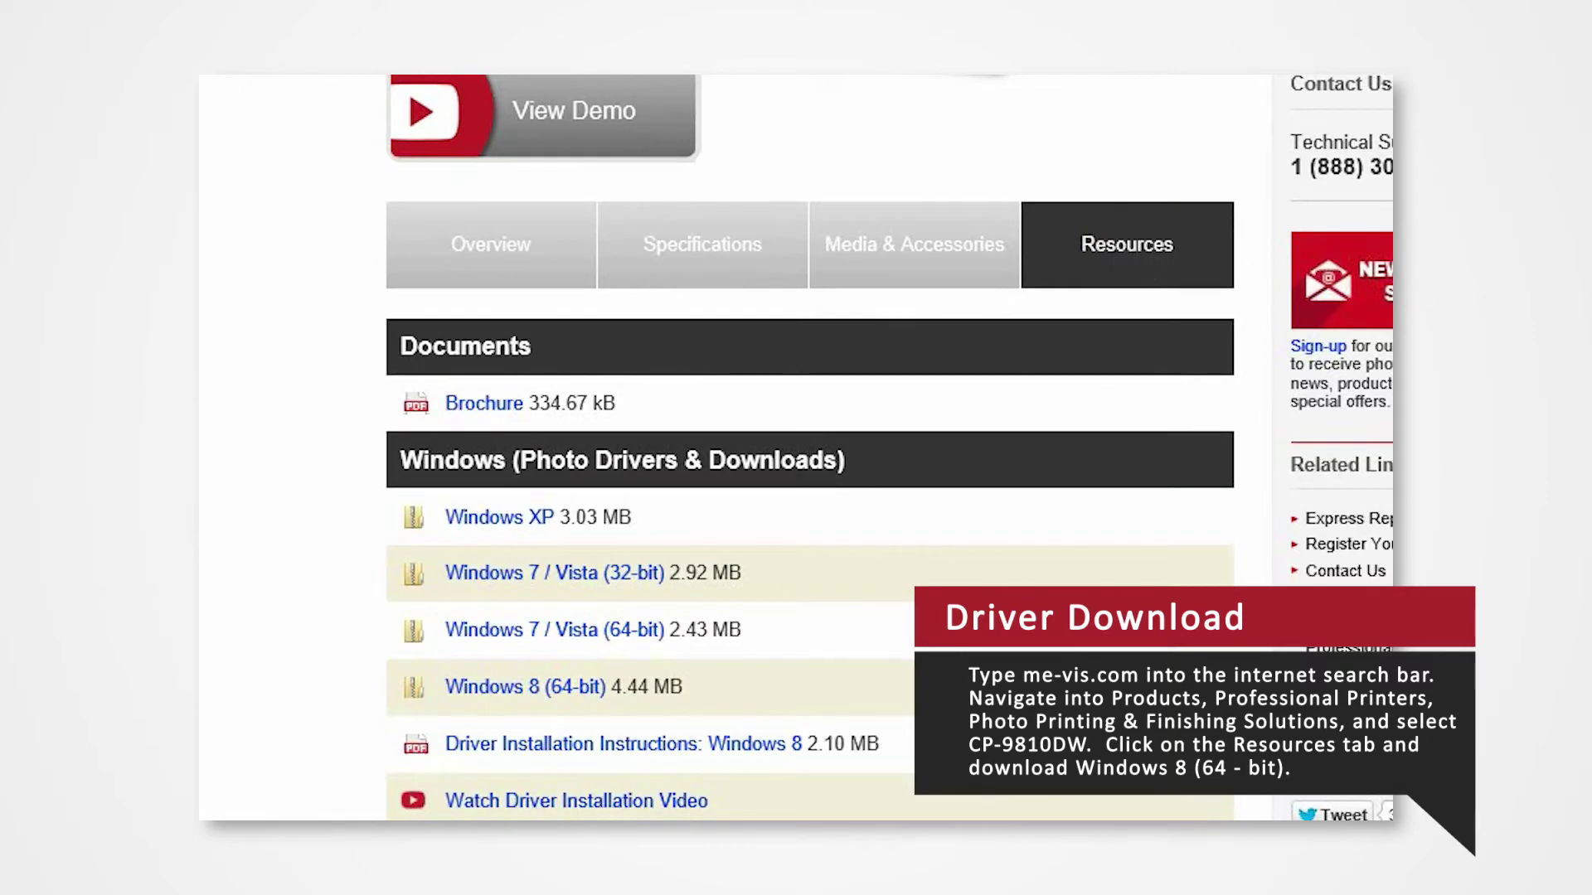
scroll(810, 448, "down", 4)
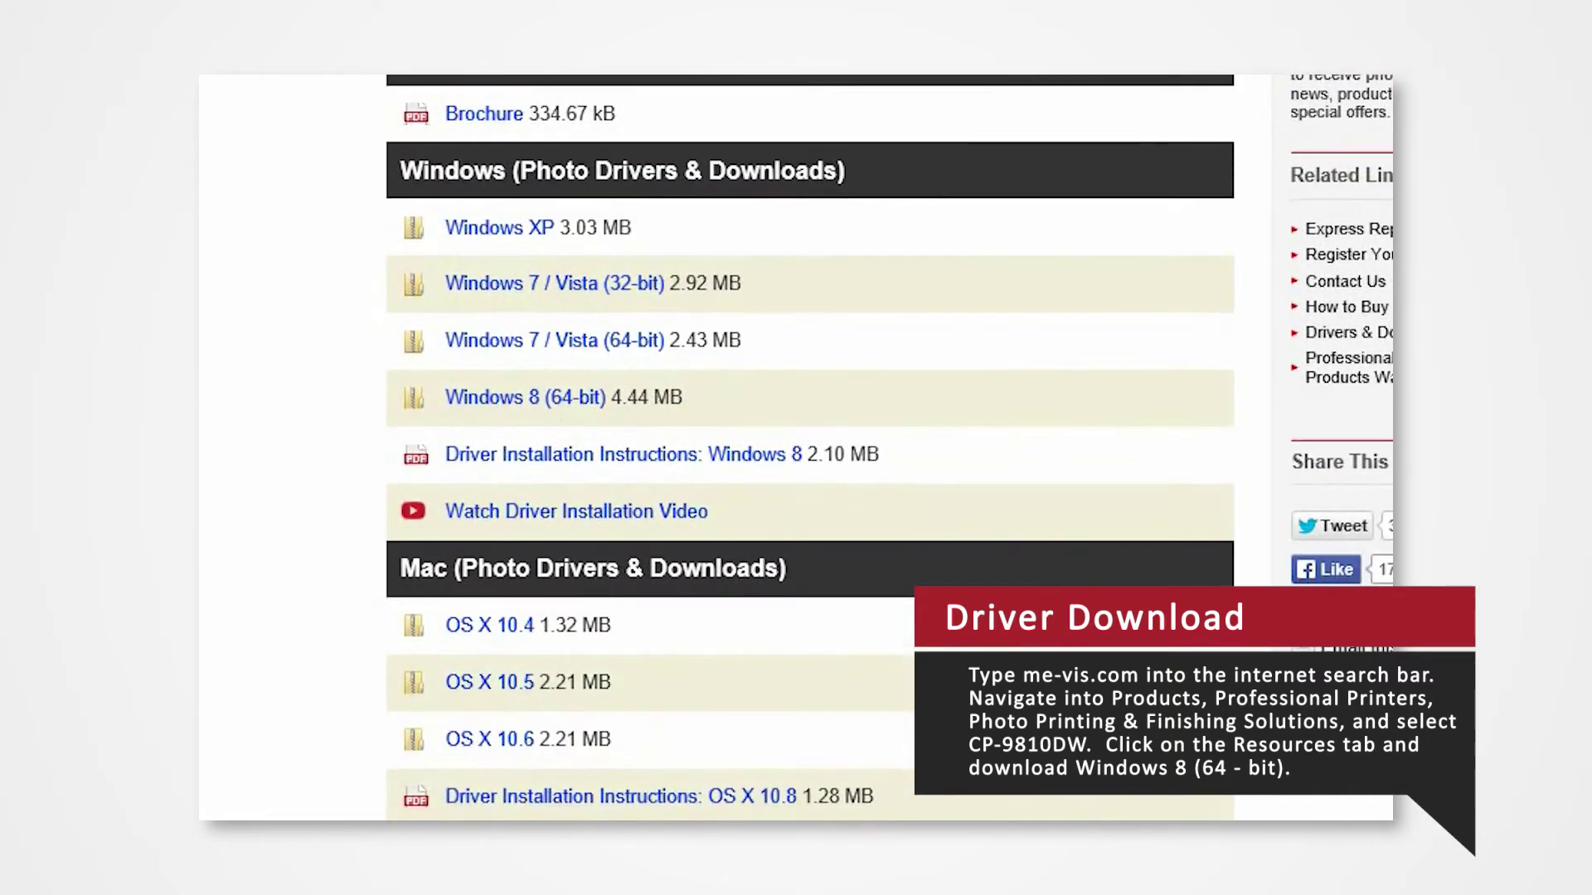
left_click(569, 402)
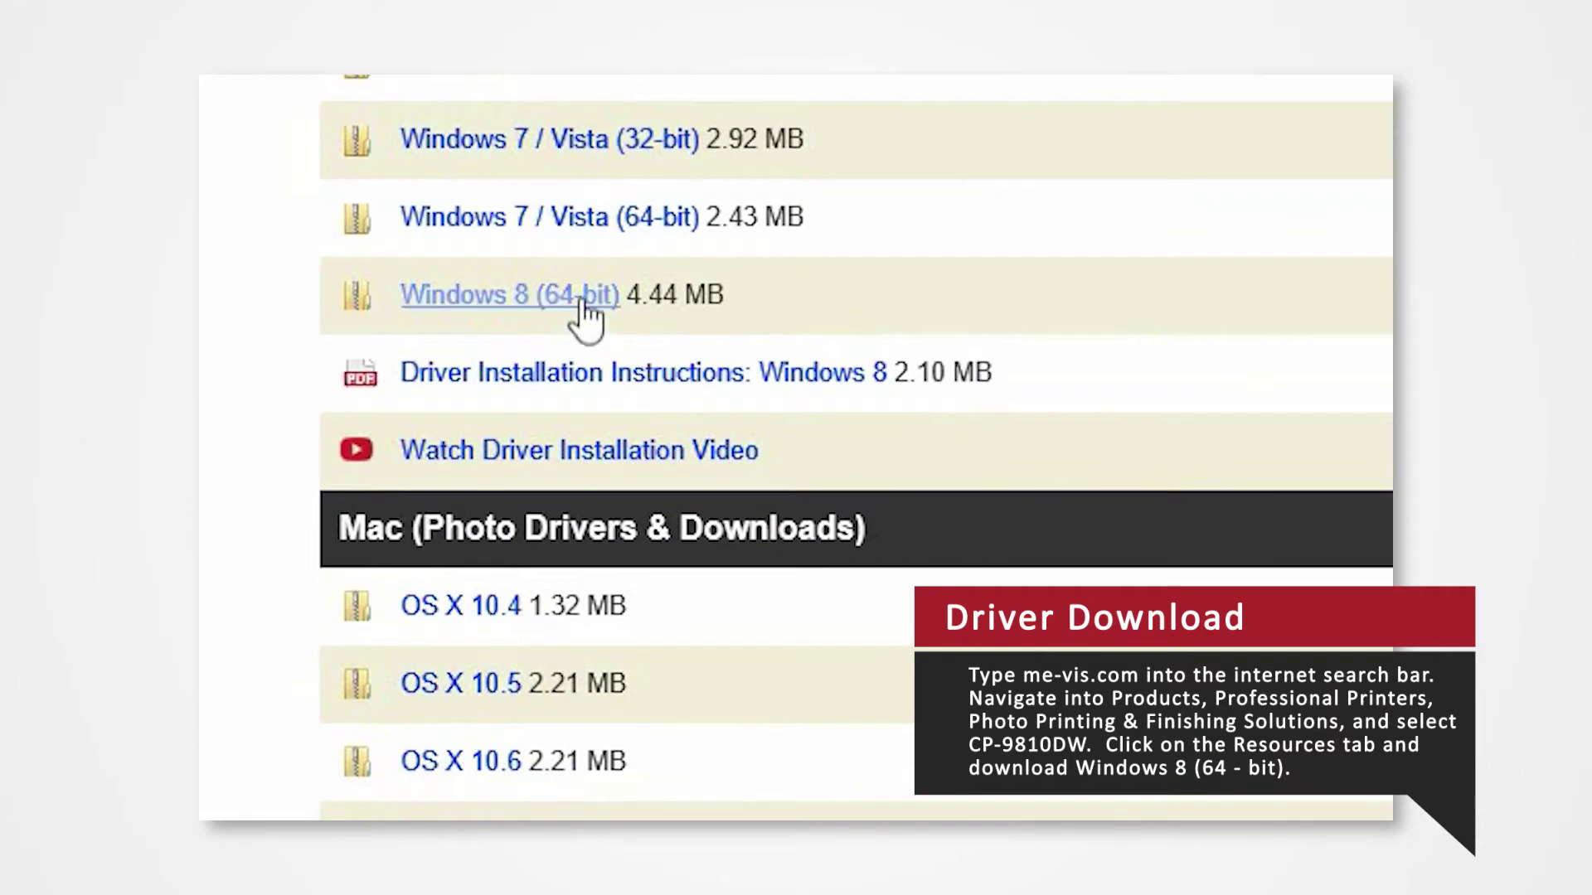
right_click(584, 300)
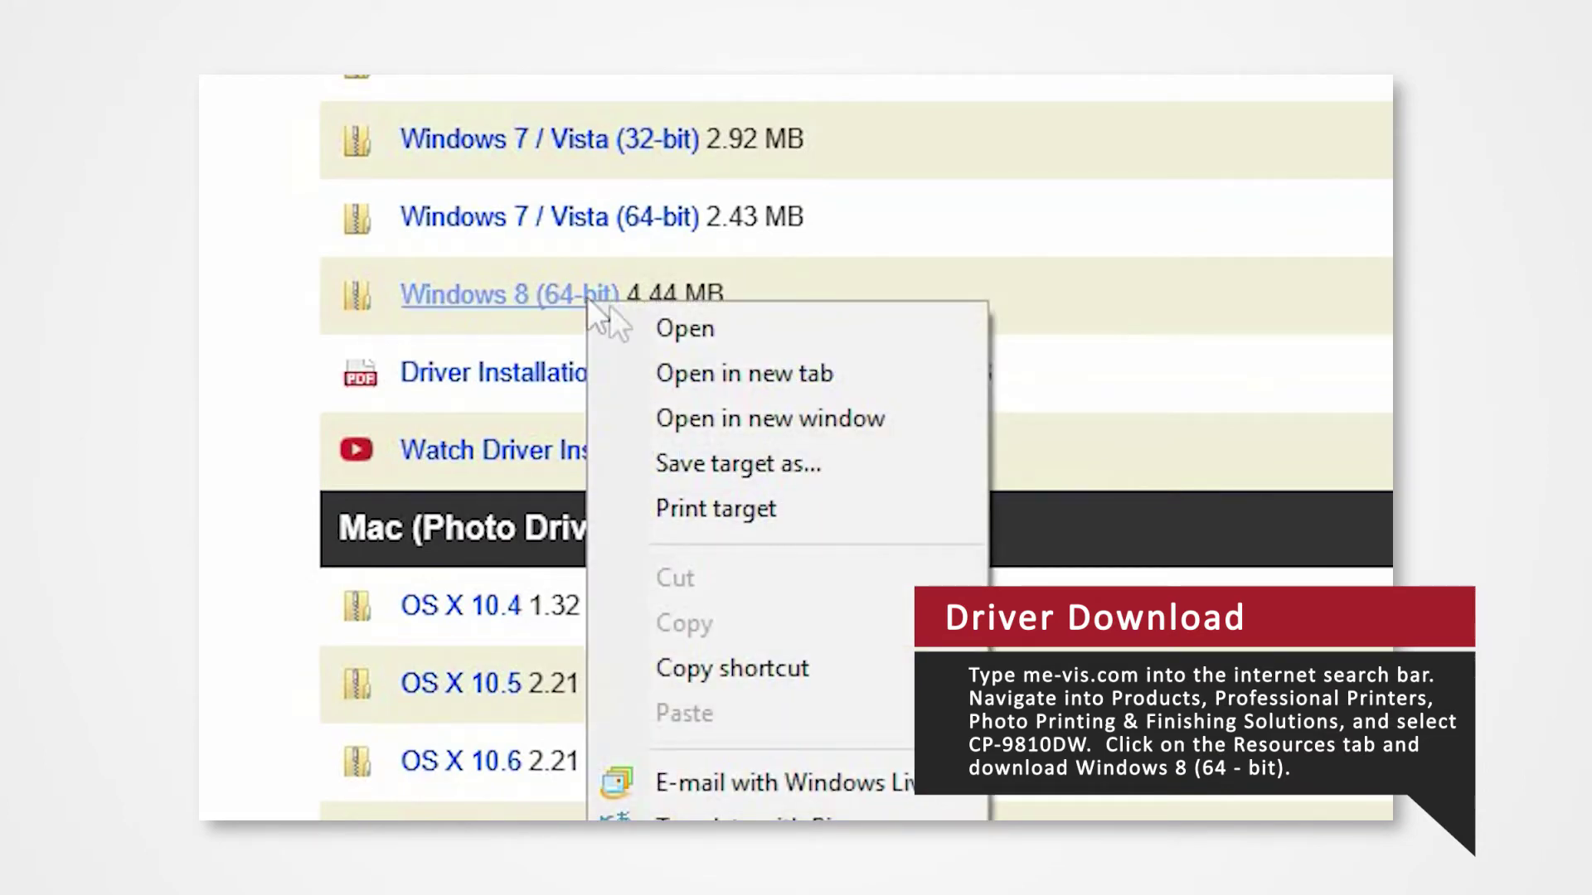
left_click(859, 461)
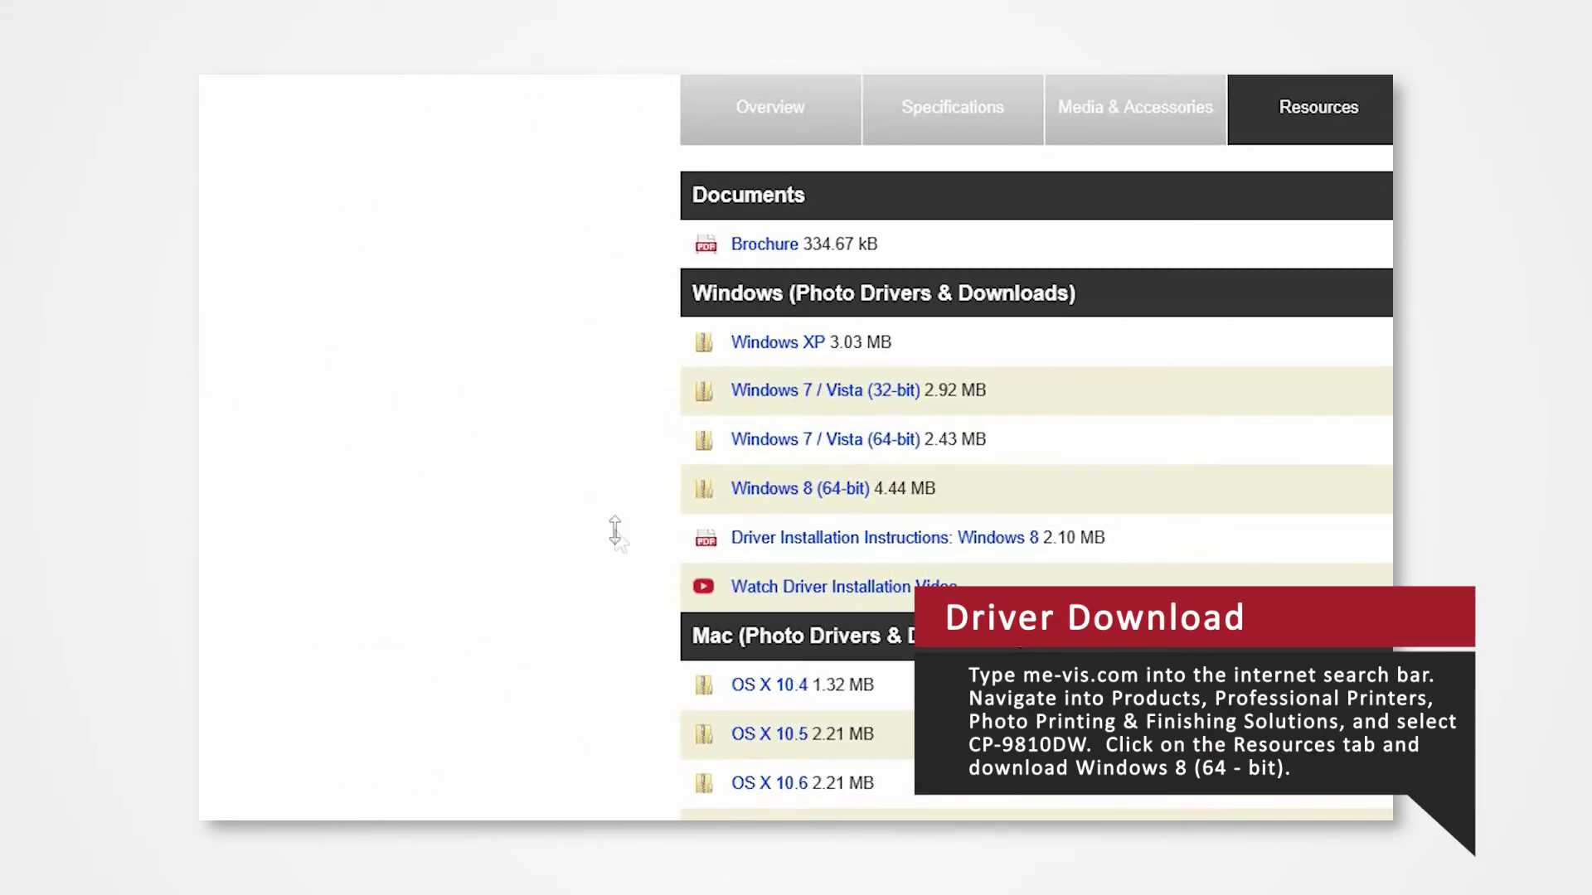
left_click(335, 253)
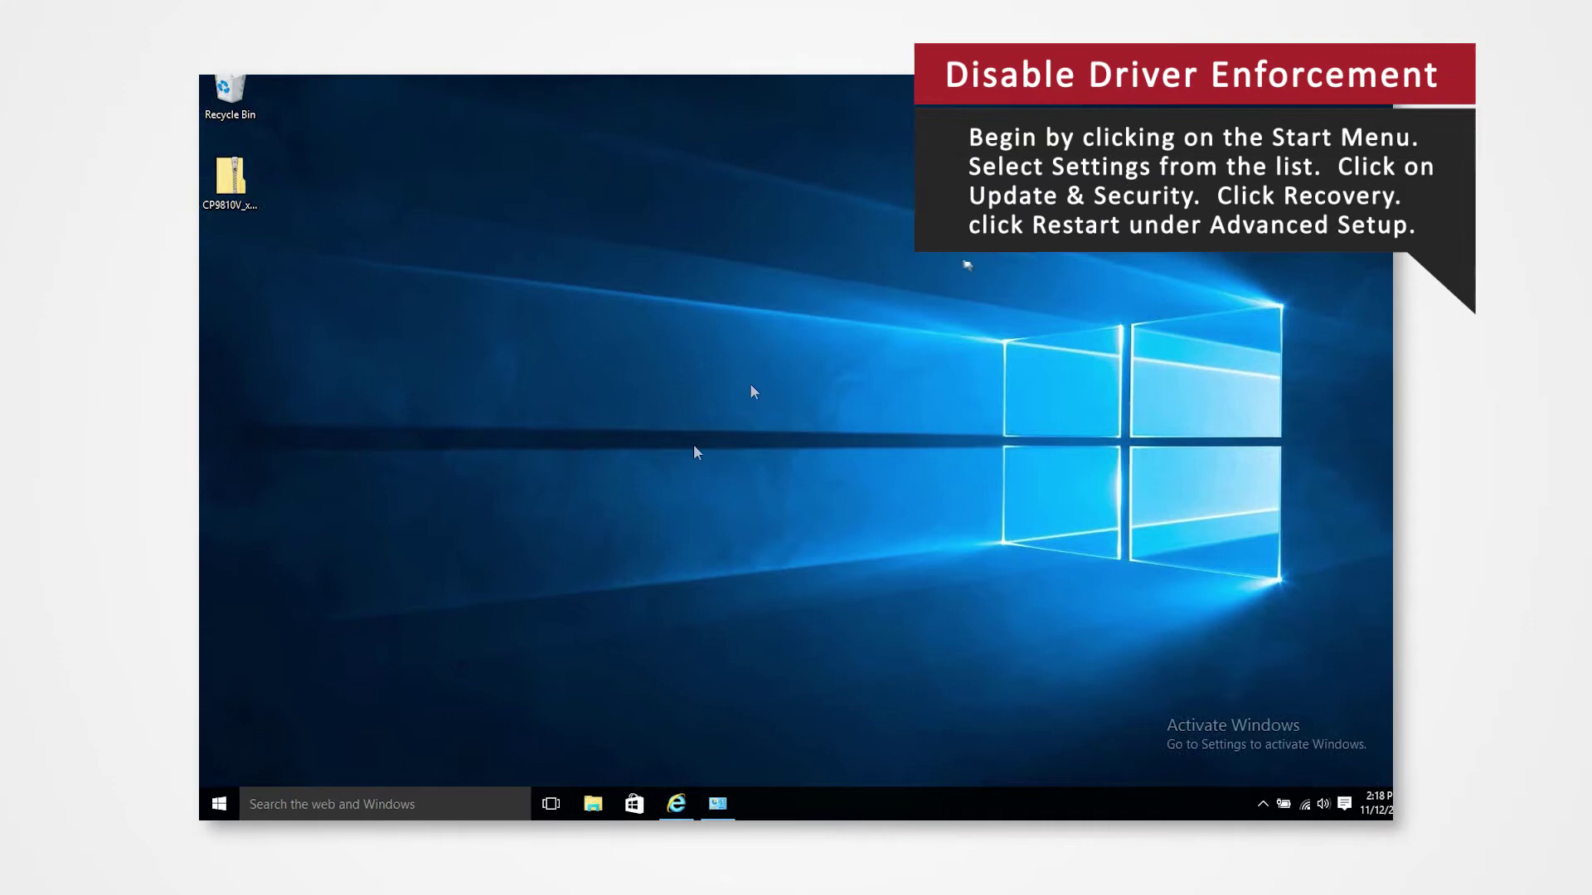
Go to Settings > Update & security > Recovery
left_click(227, 811)
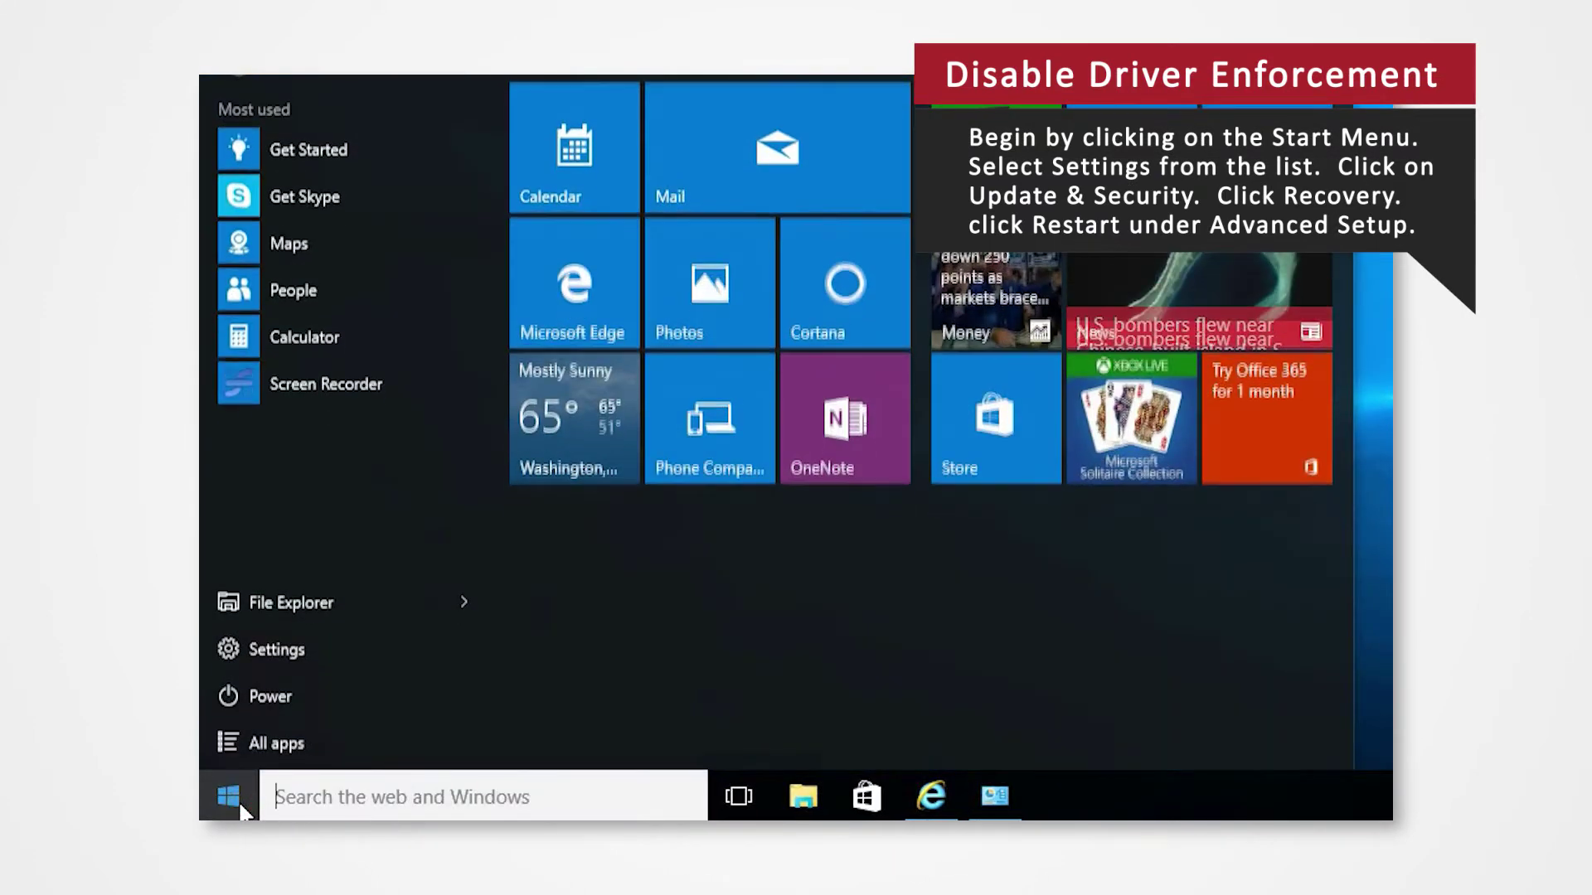
left_click(356, 649)
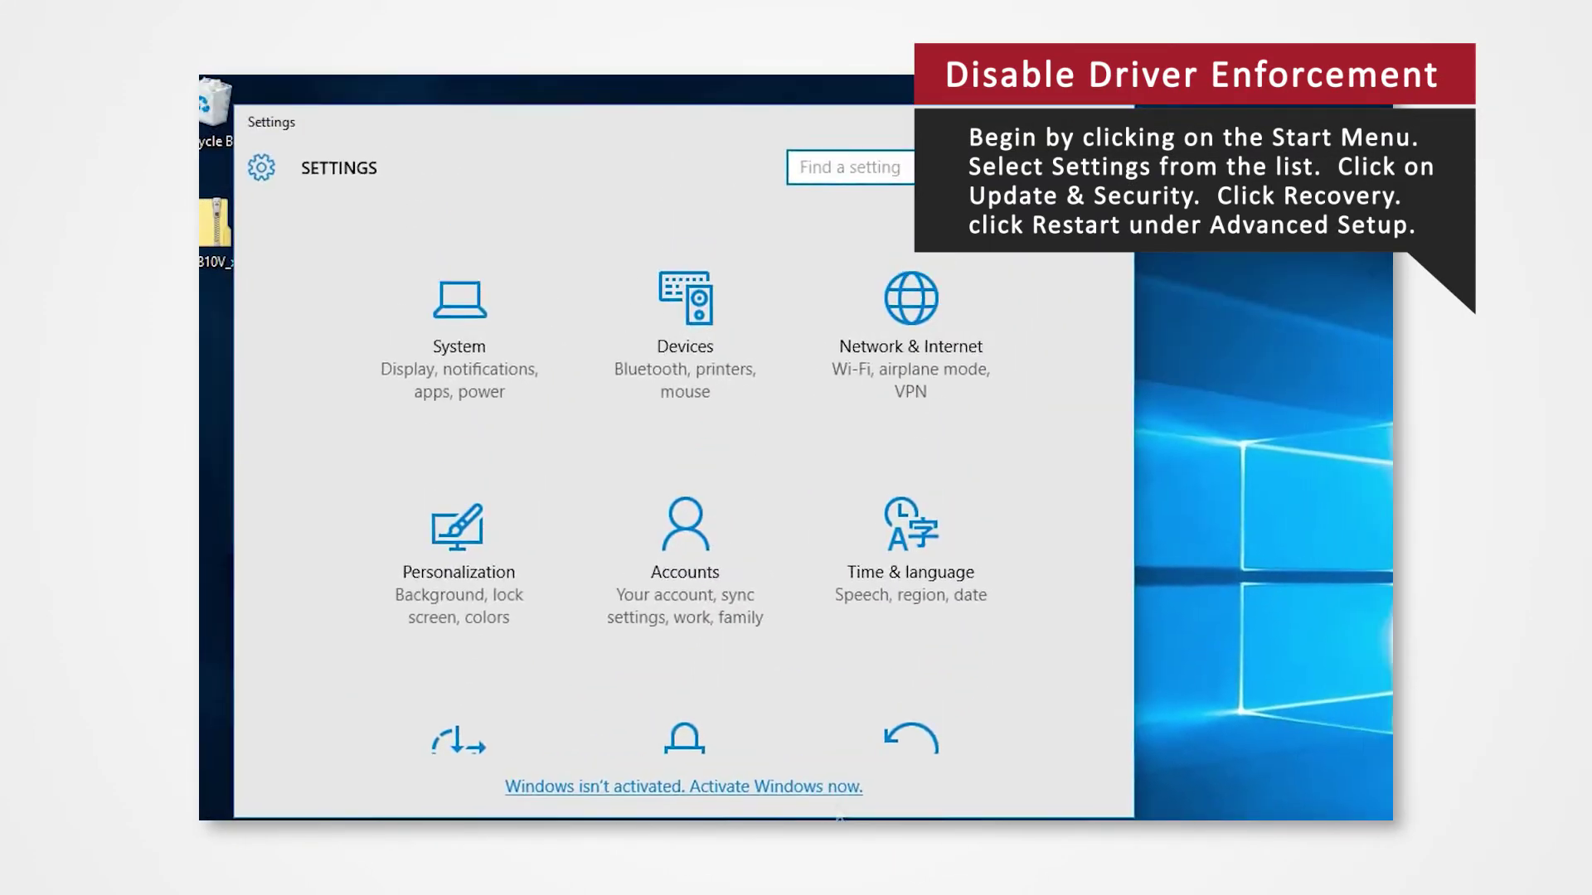
scroll(1070, 582, "down", 3)
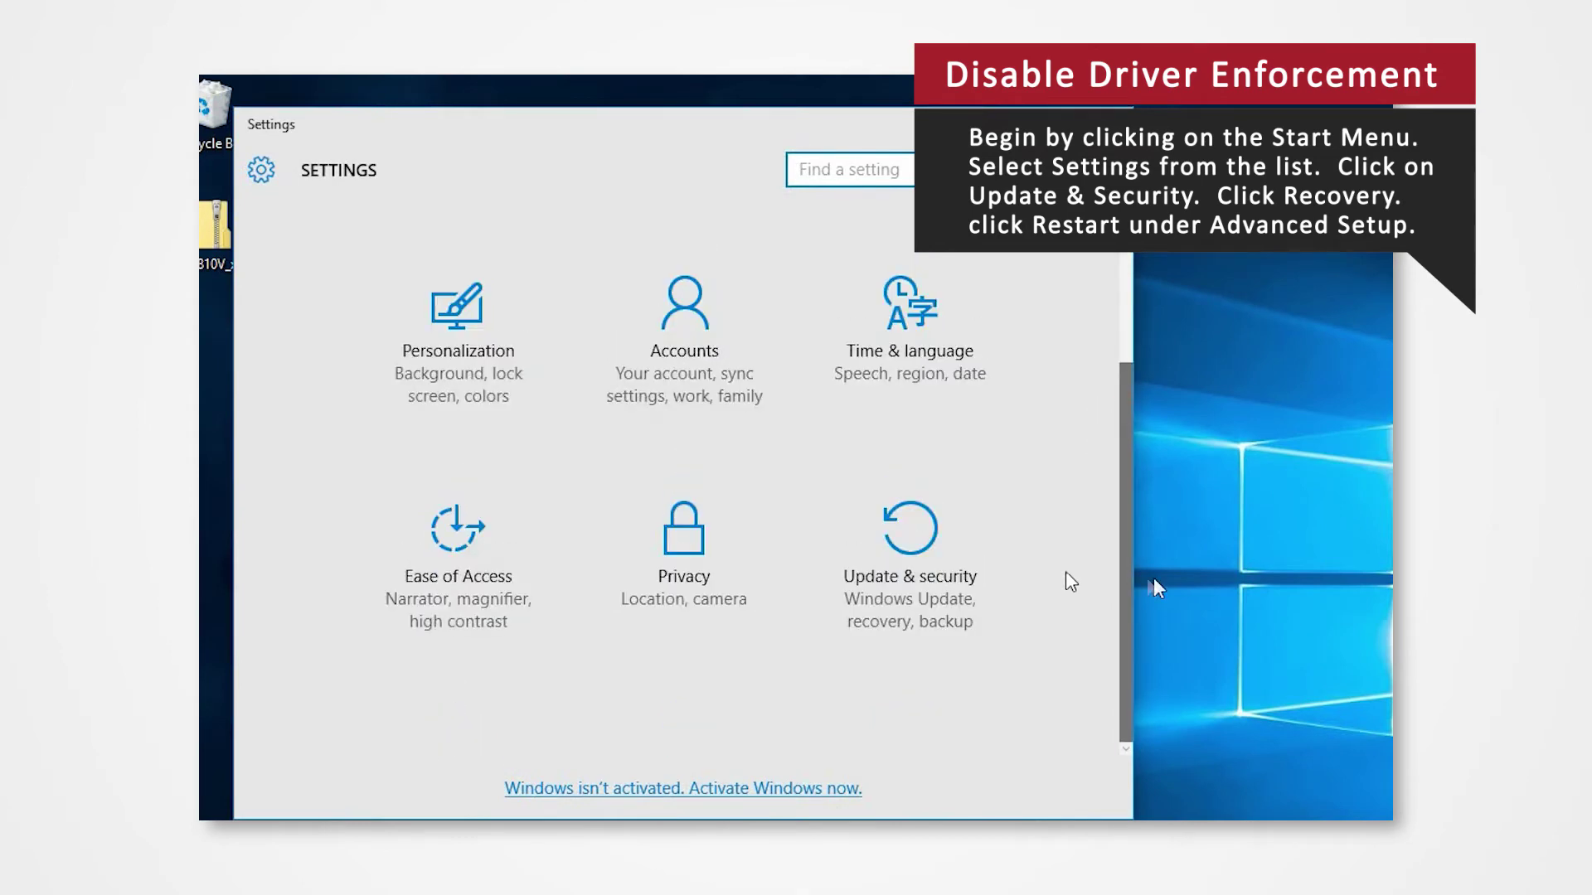
left_click(910, 557)
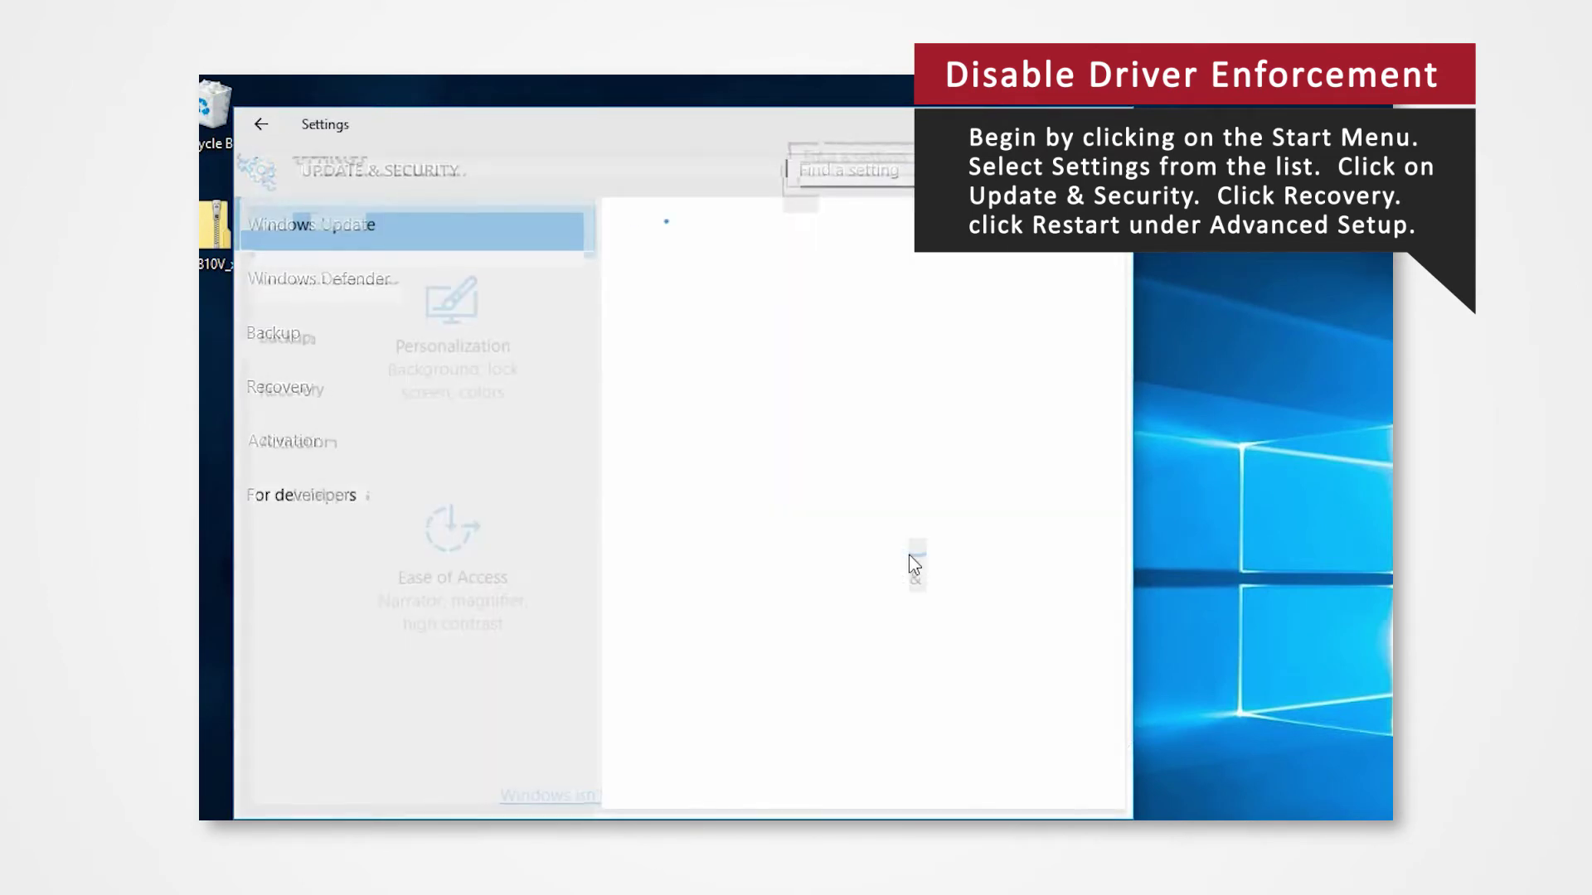
left_click(522, 412)
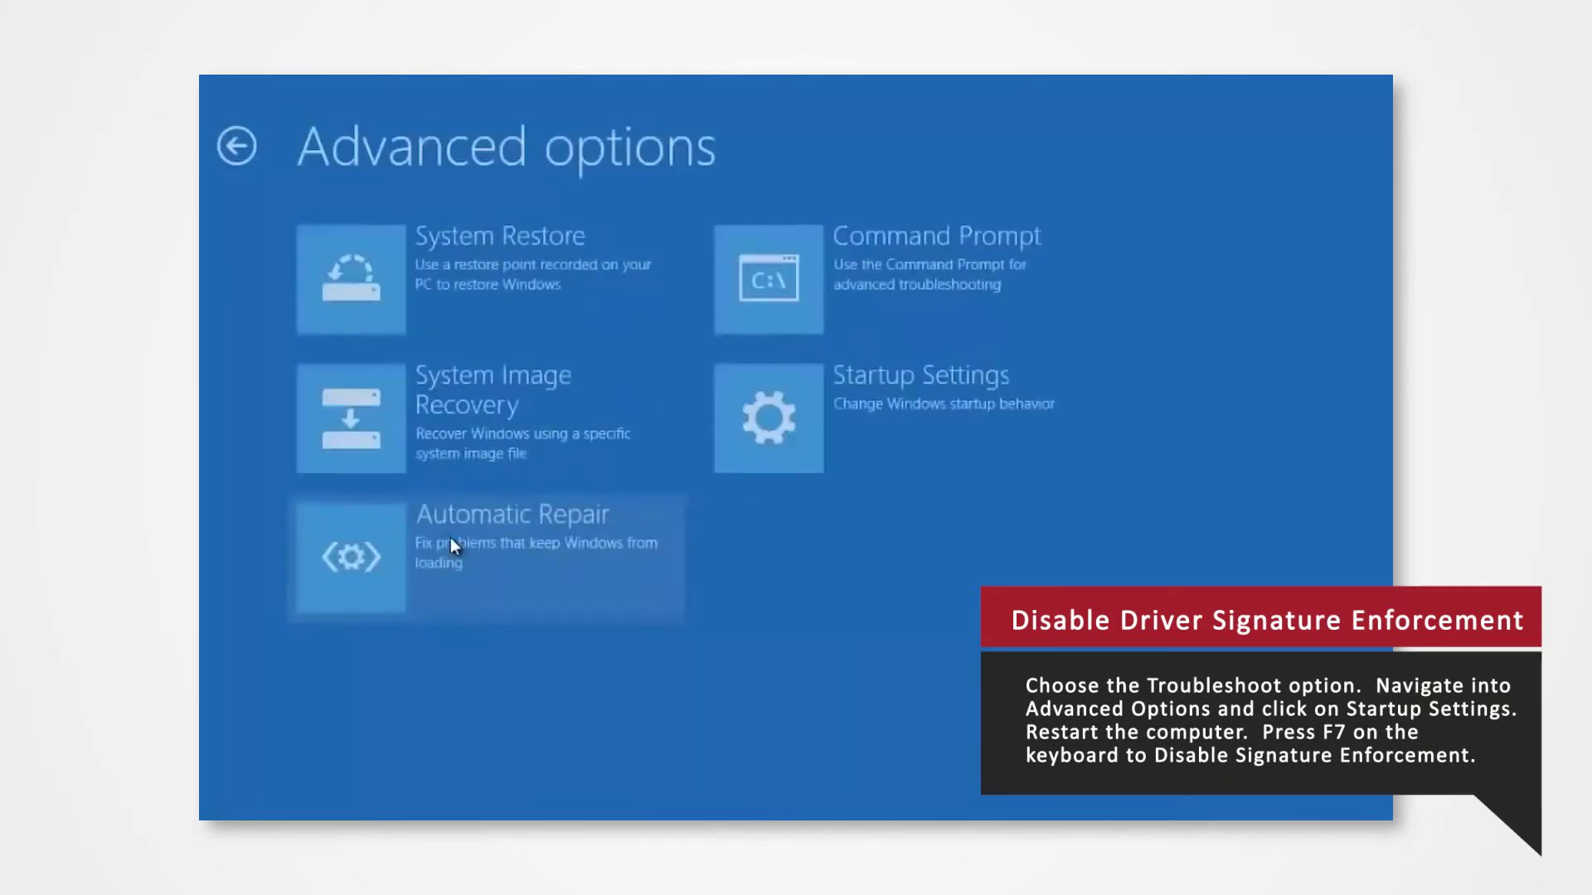
Choose Startup Settings to restart with driver signature enforcement disabled
left_click(870, 439)
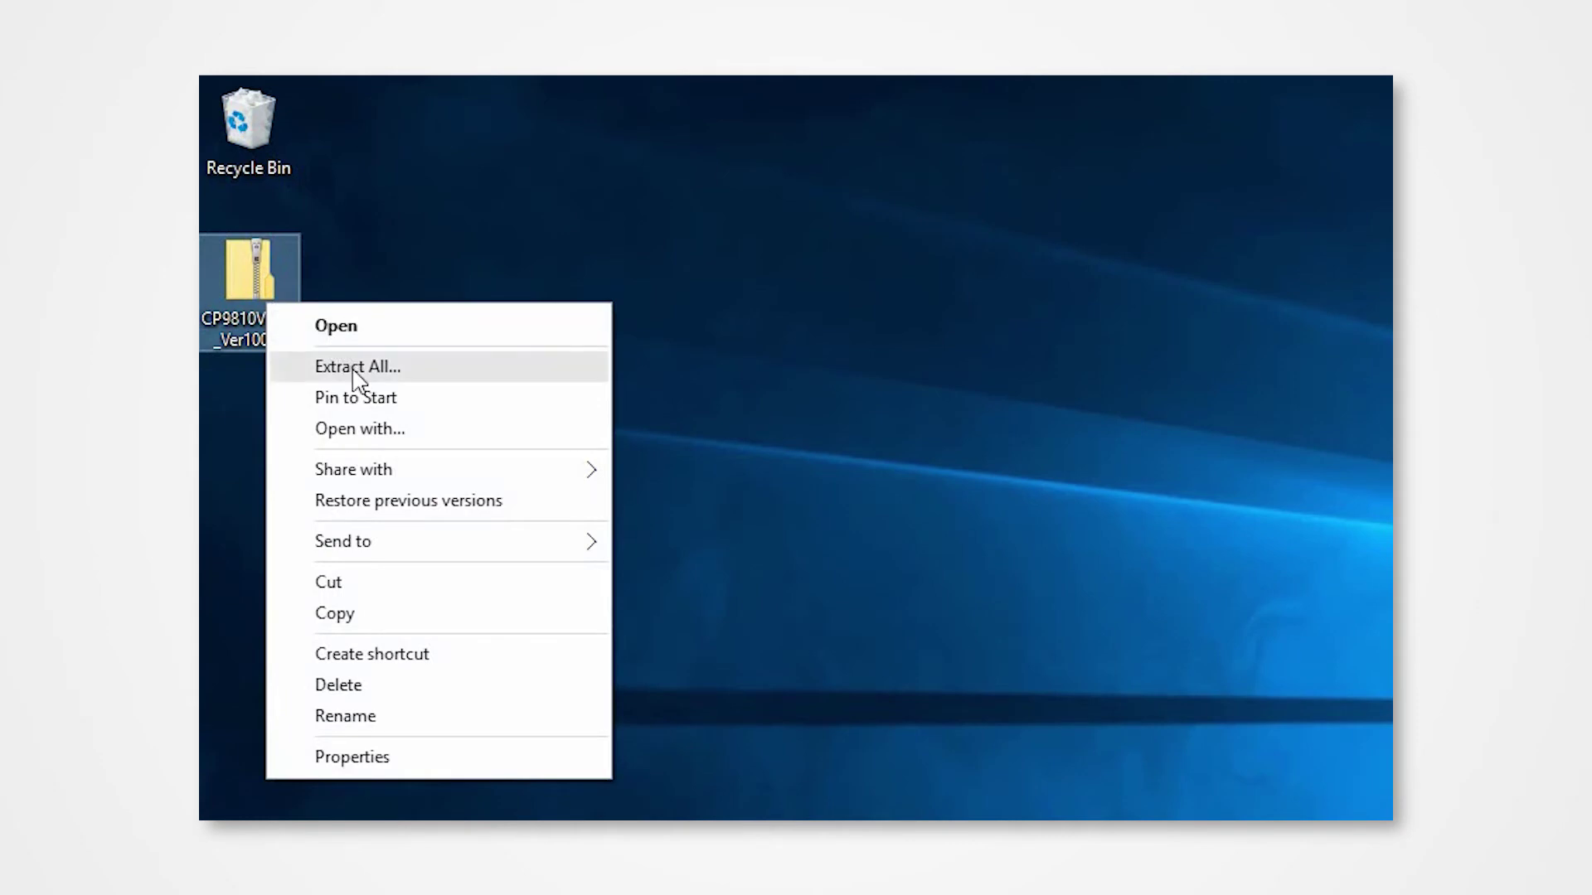
Extract the driver zip to the desktop, minimize the folder window, and select both driver items
left_click(356, 367)
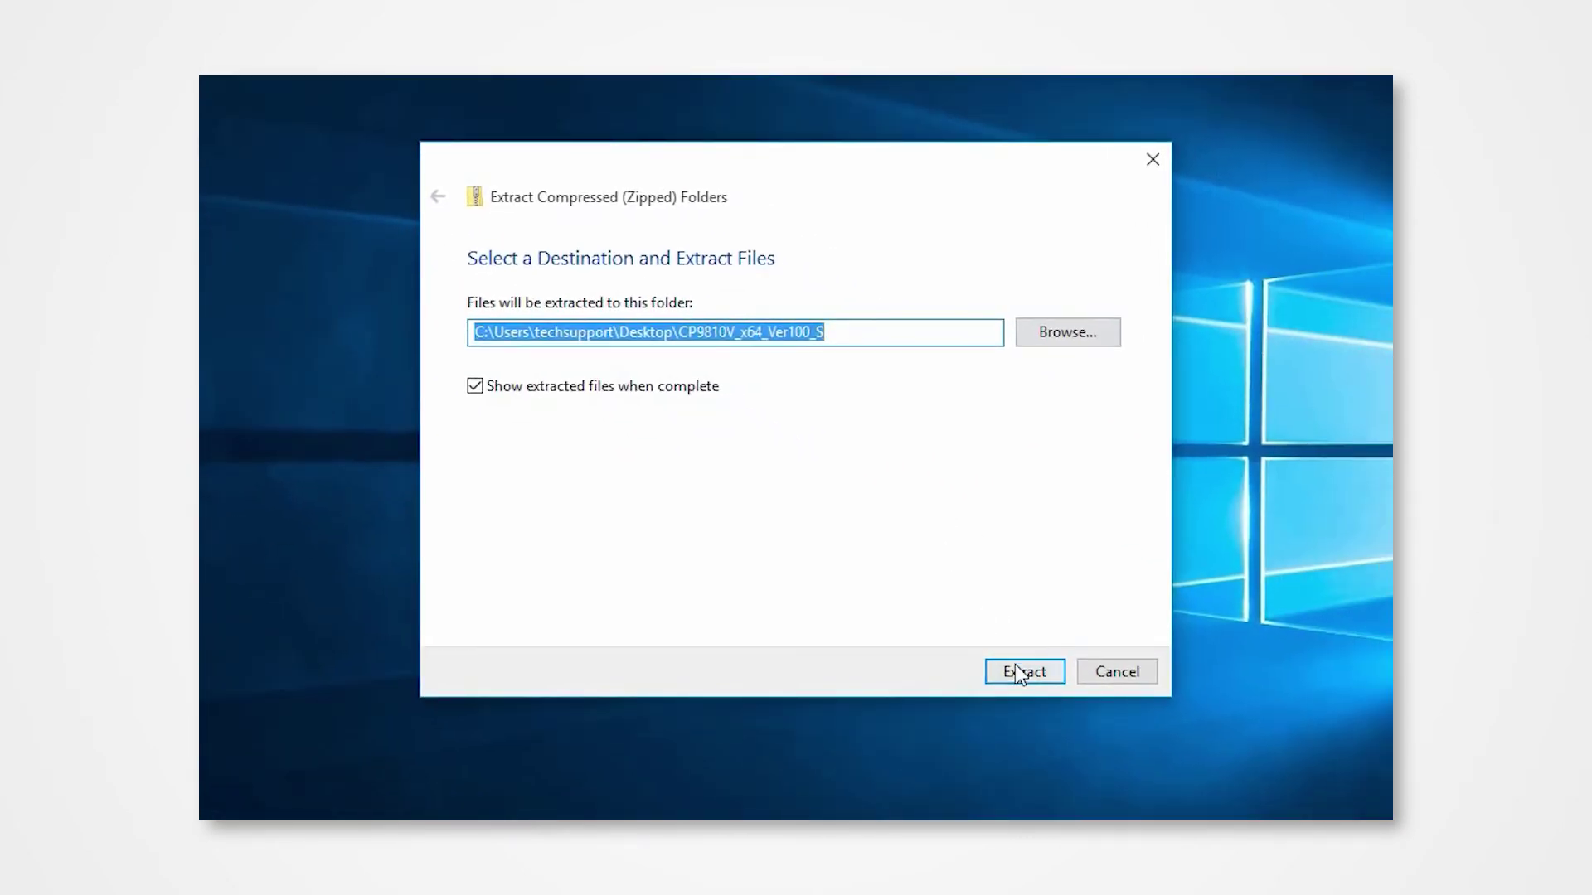
left_click(1020, 674)
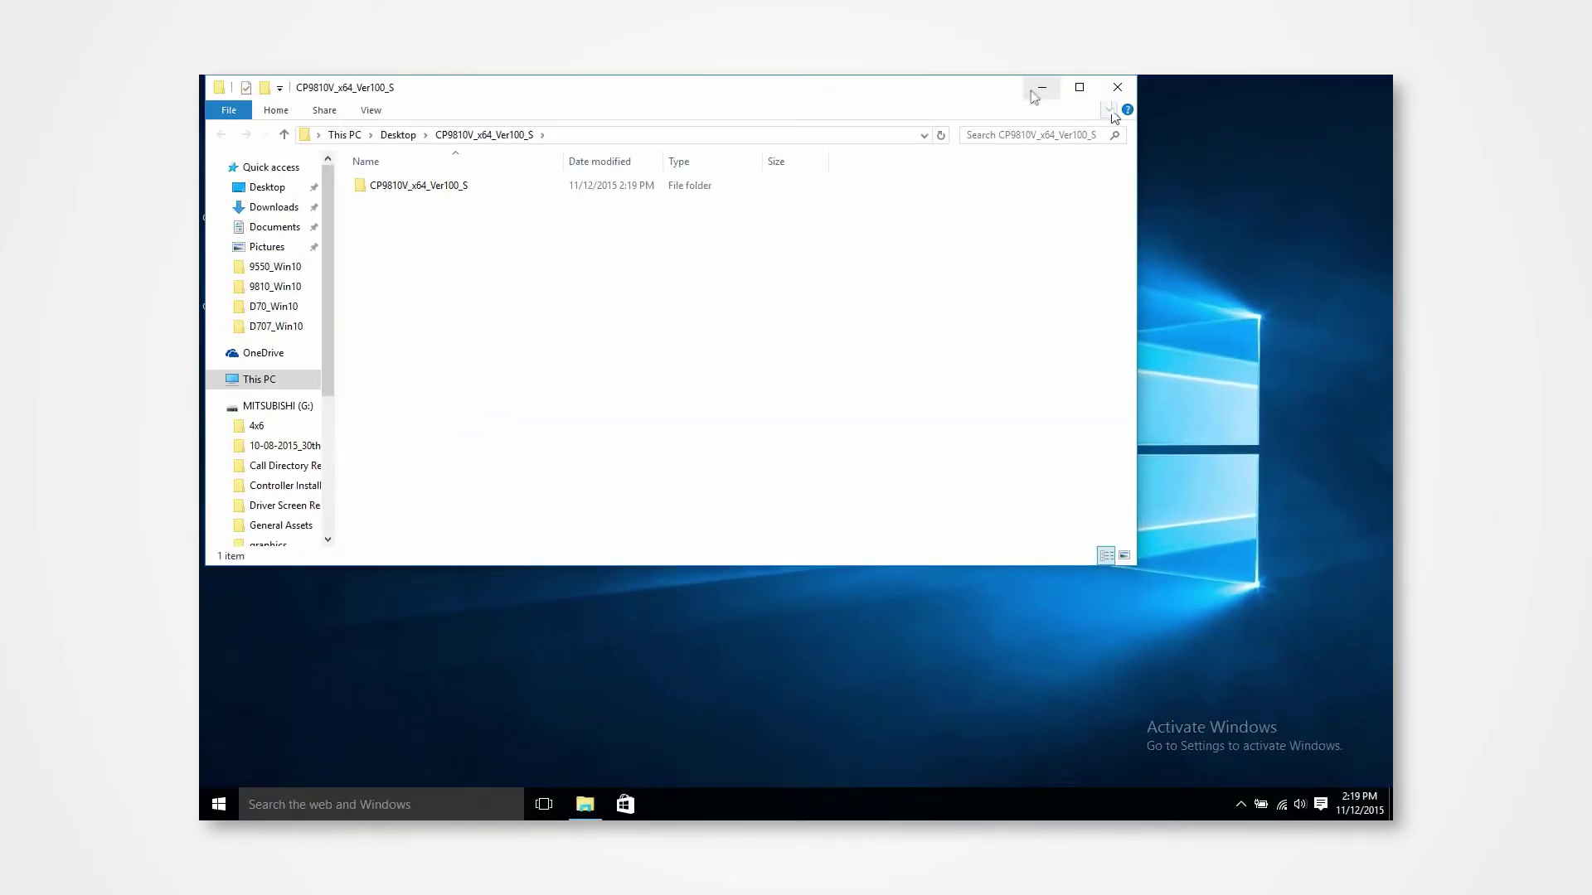
left_click(1038, 89)
left_click_drag(538, 332, 796, 377)
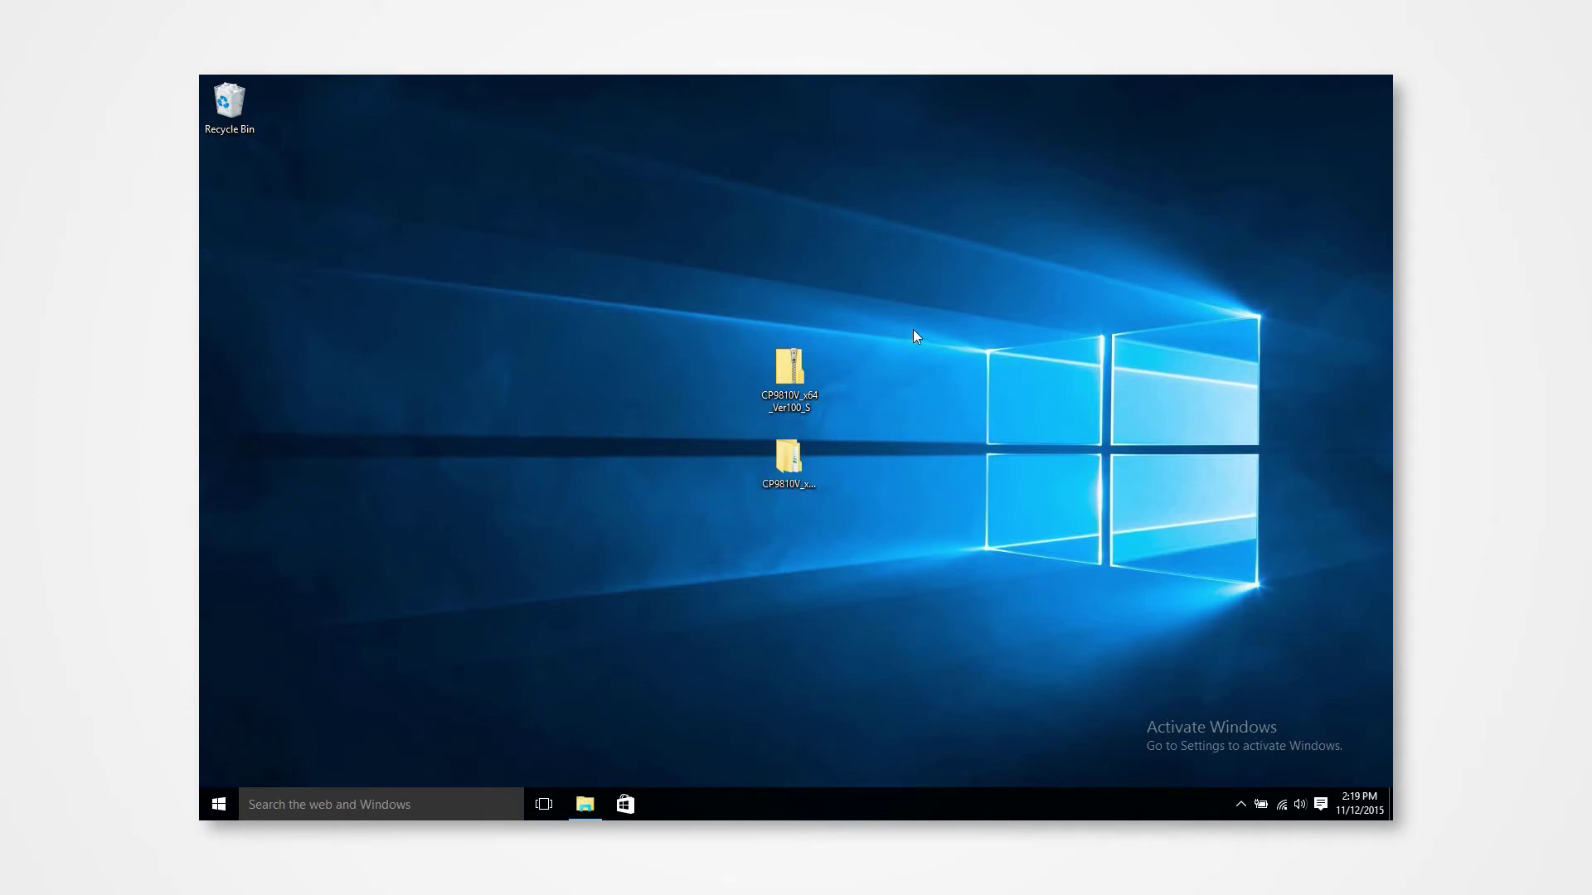
Run 'control panel' from Windows+R and go to Devices and Printers
key("super+r")
type("con")
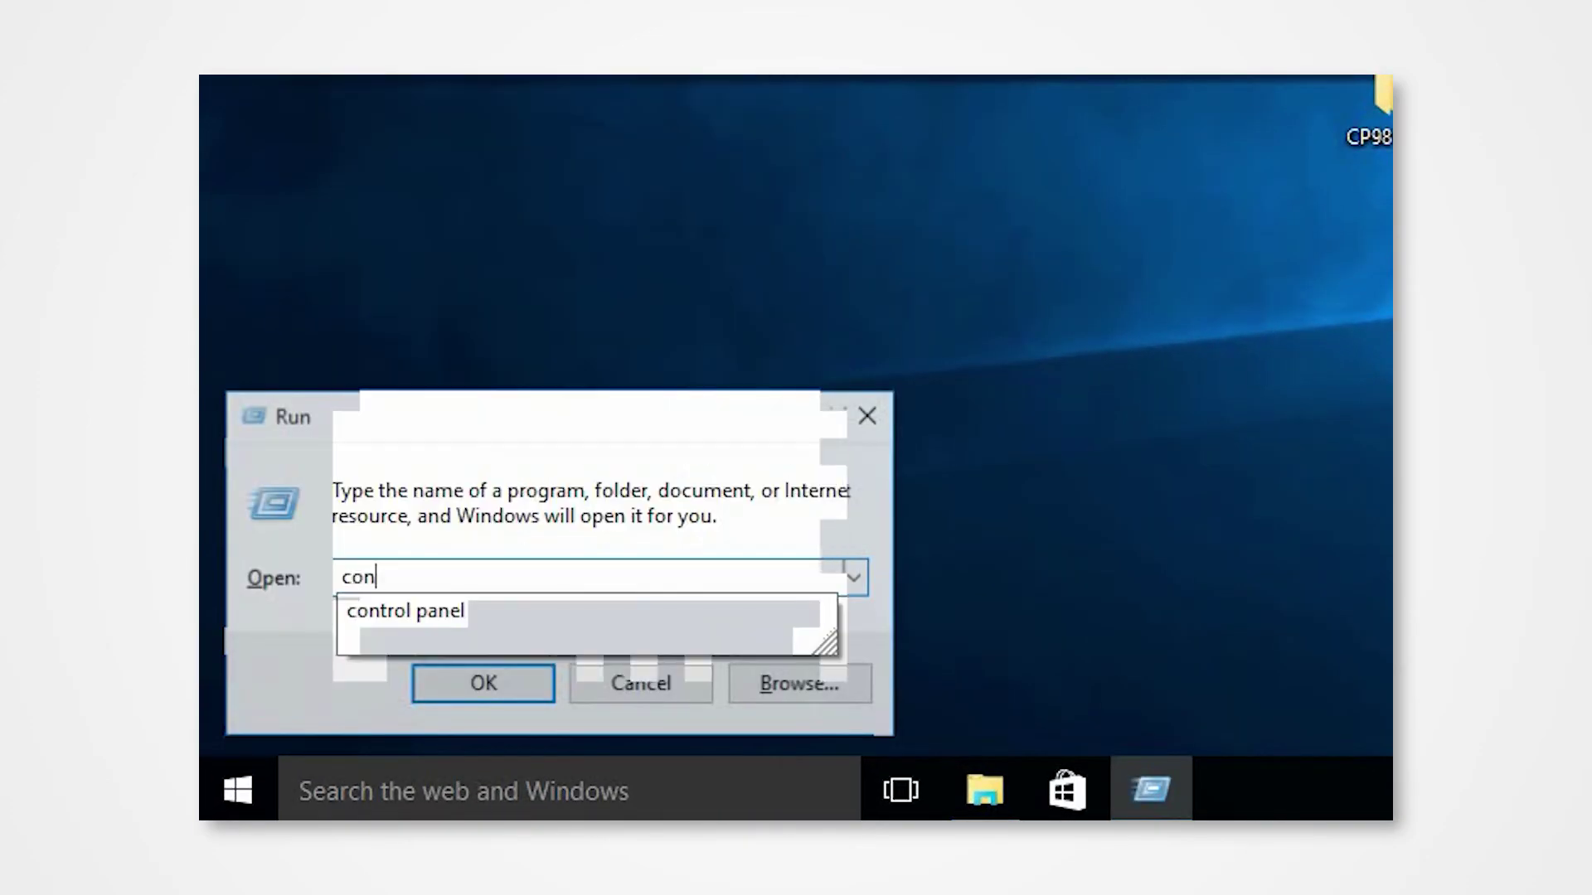
type("trol panel")
key("Return")
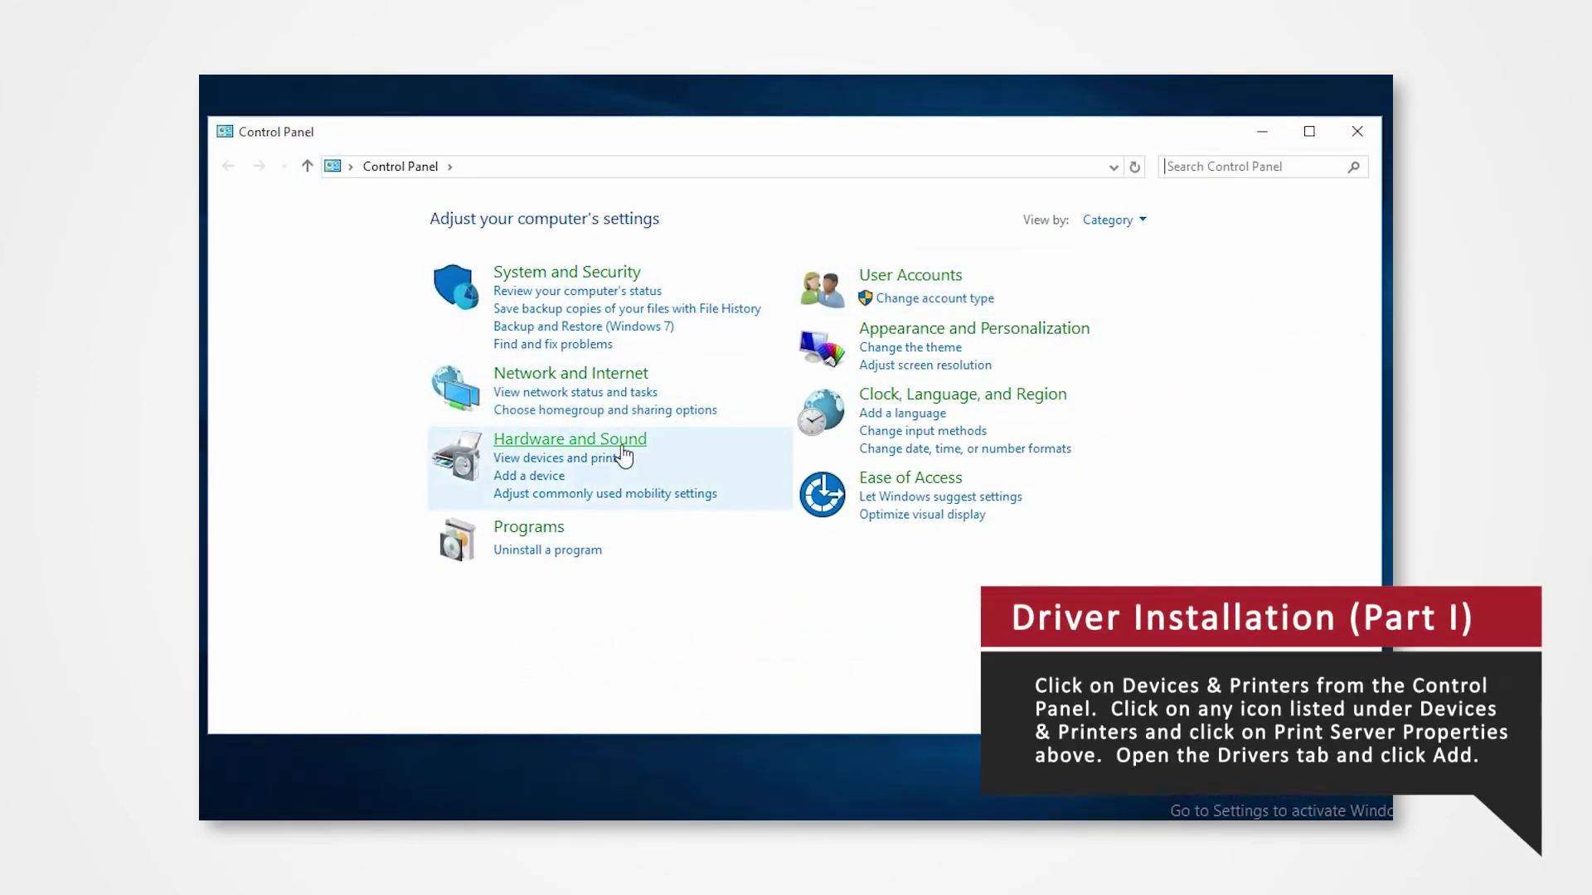
left_click(614, 458)
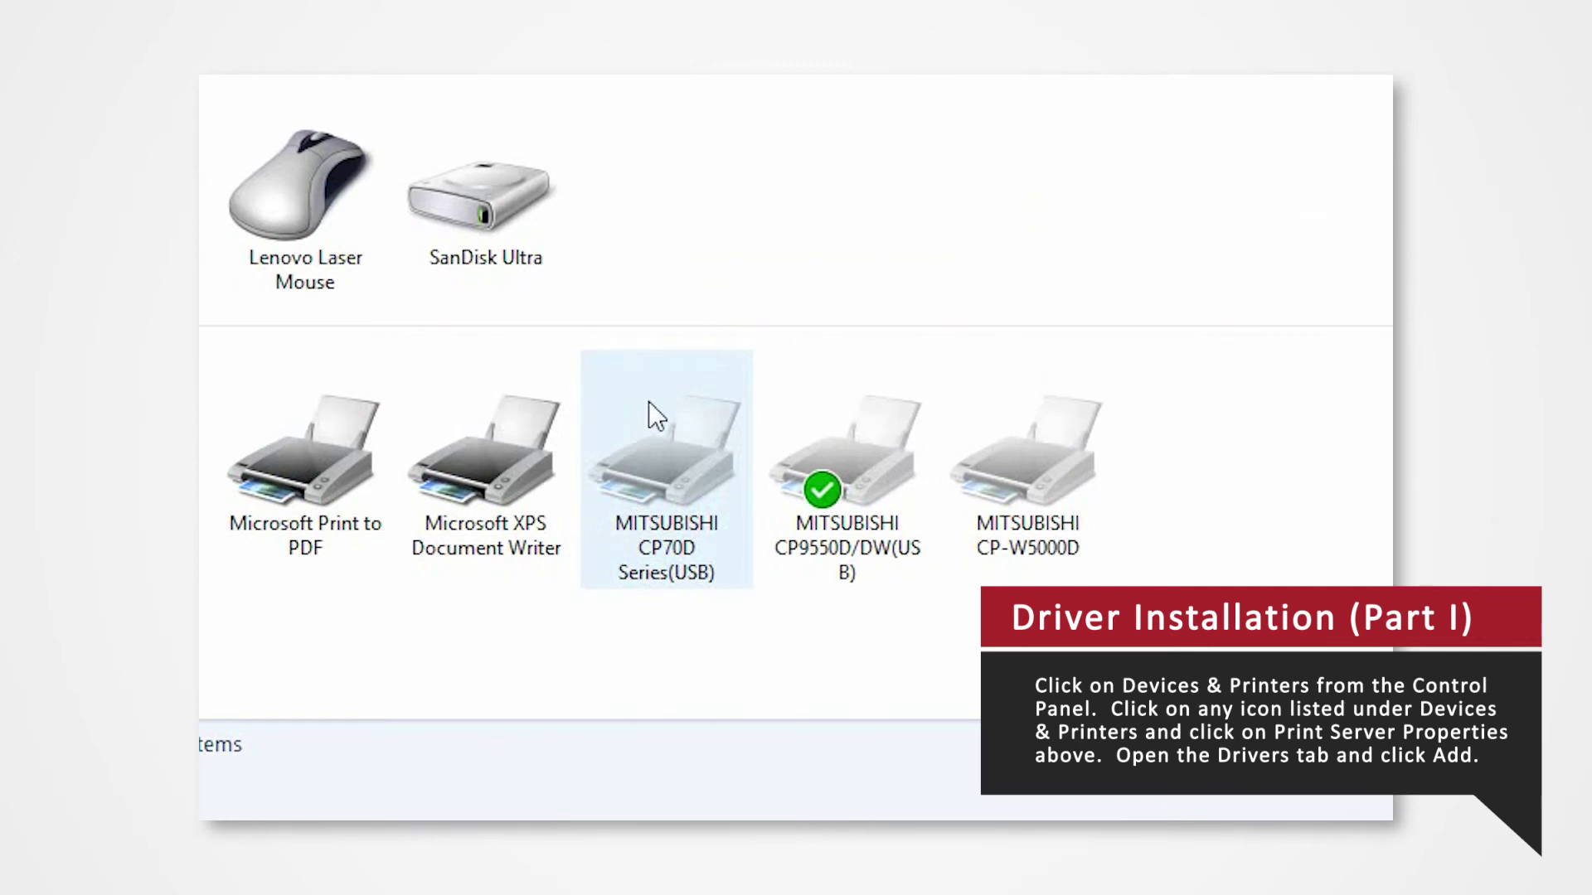
From a selected printer's Print server properties, start Add on the Drivers tab
left_click(489, 469)
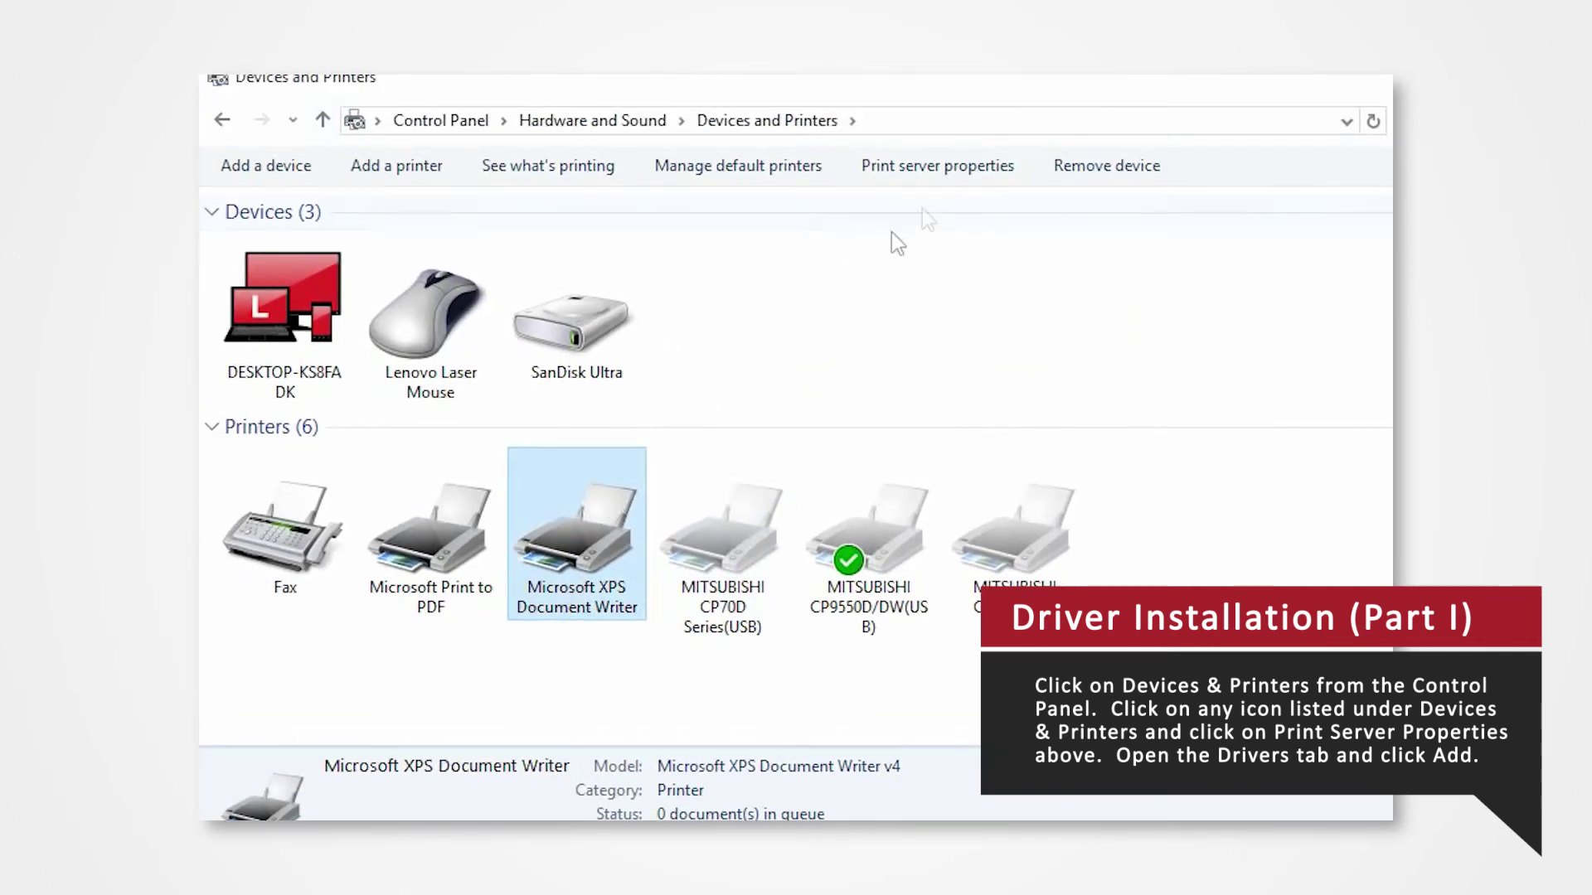
left_click(960, 170)
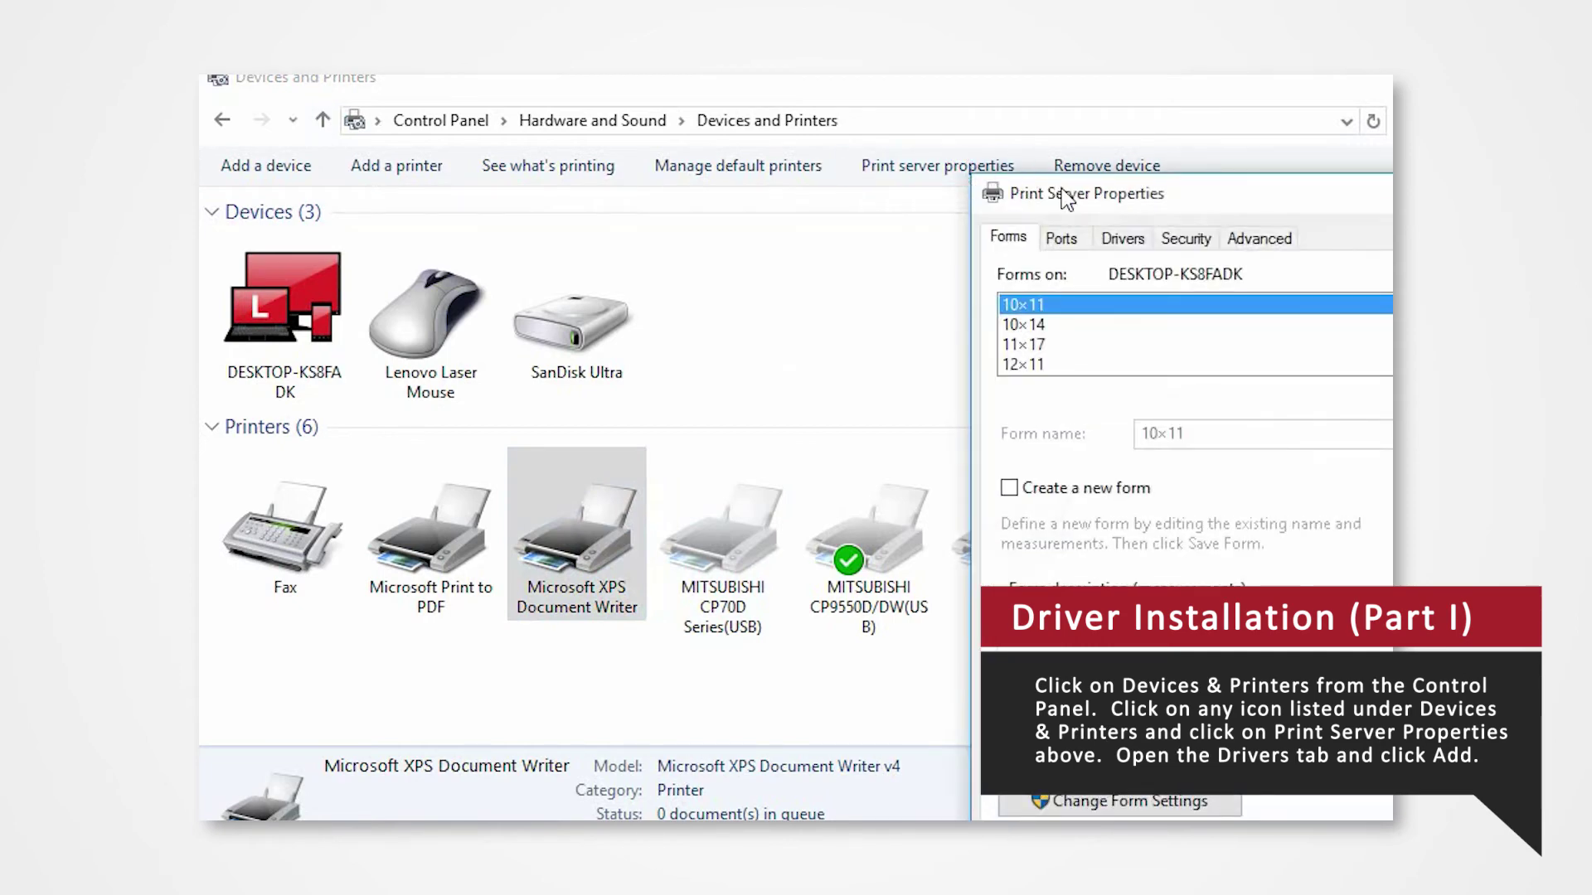
left_click_drag(1065, 193, 344, 119)
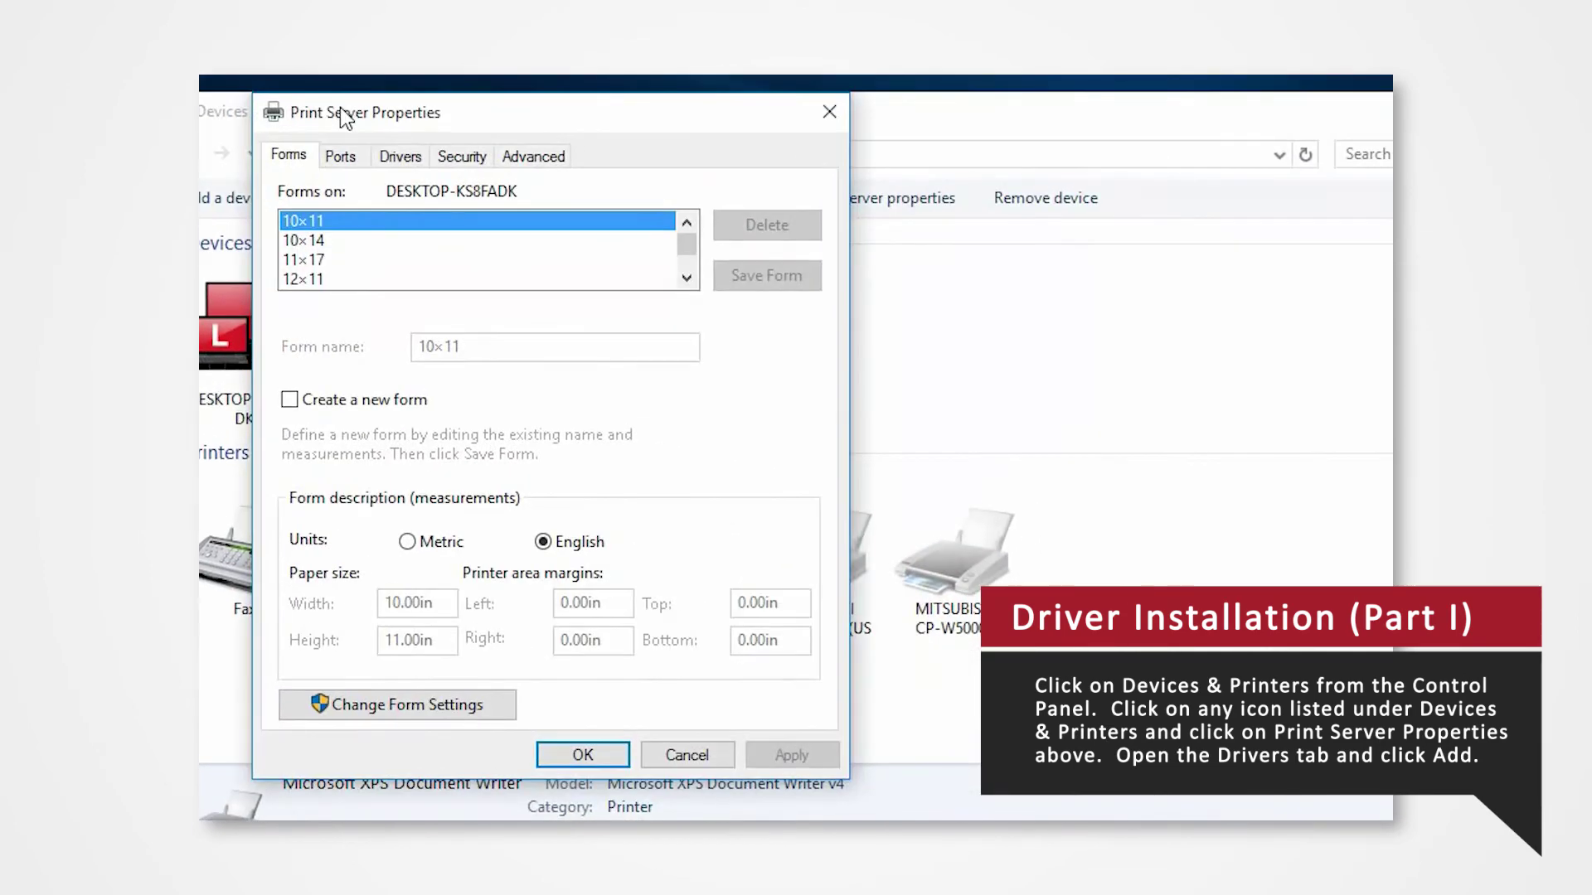
left_click(412, 157)
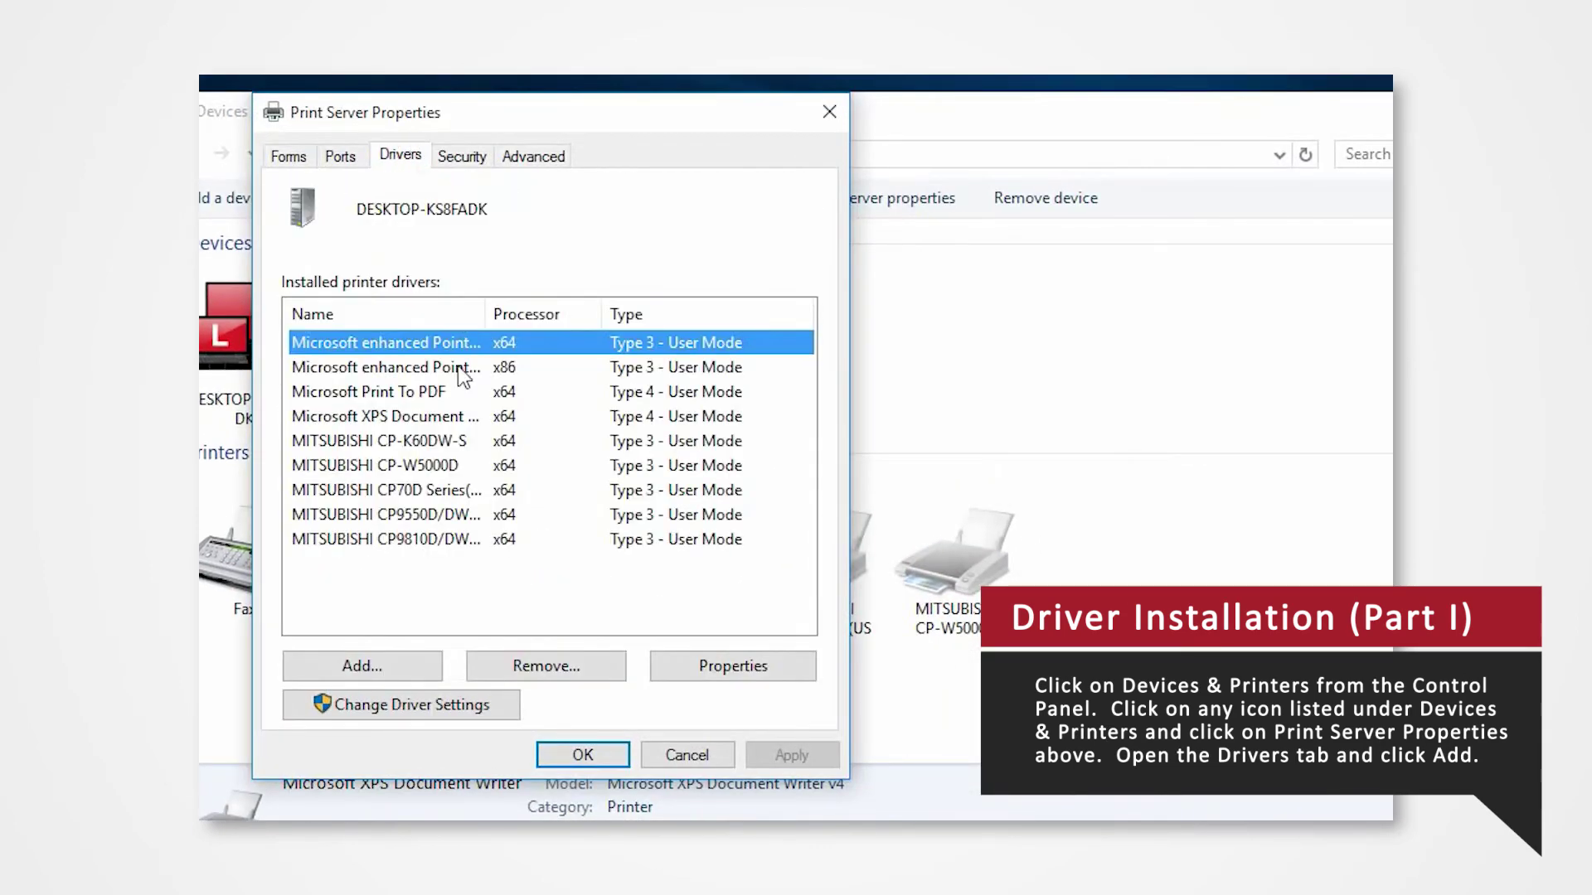
left_click(391, 668)
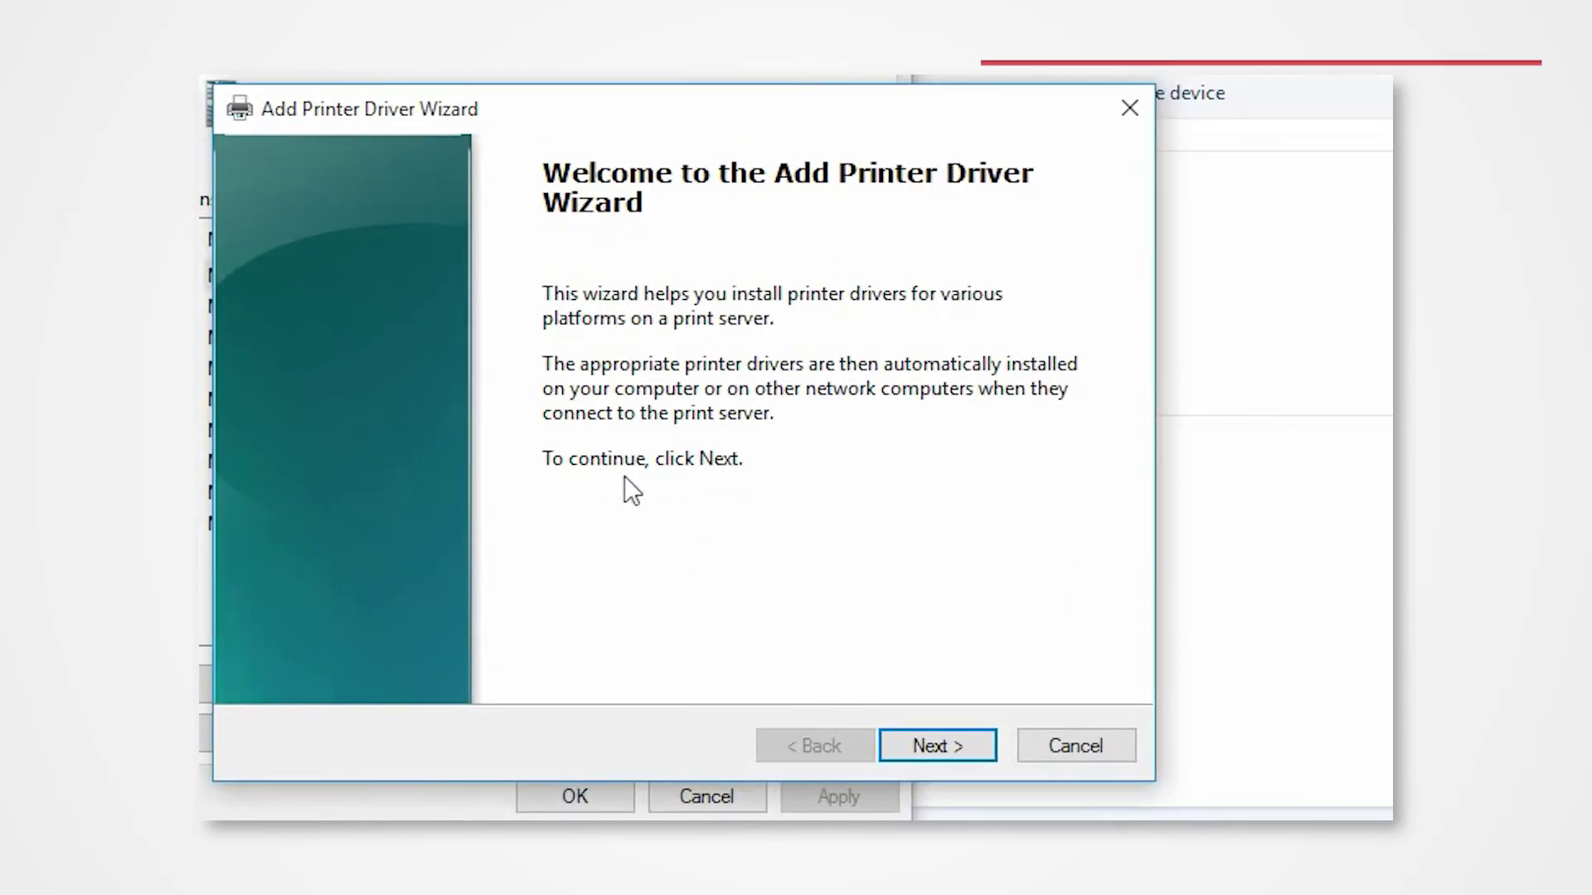
Get past the welcome page and continue with x64 as the processor
left_click(904, 745)
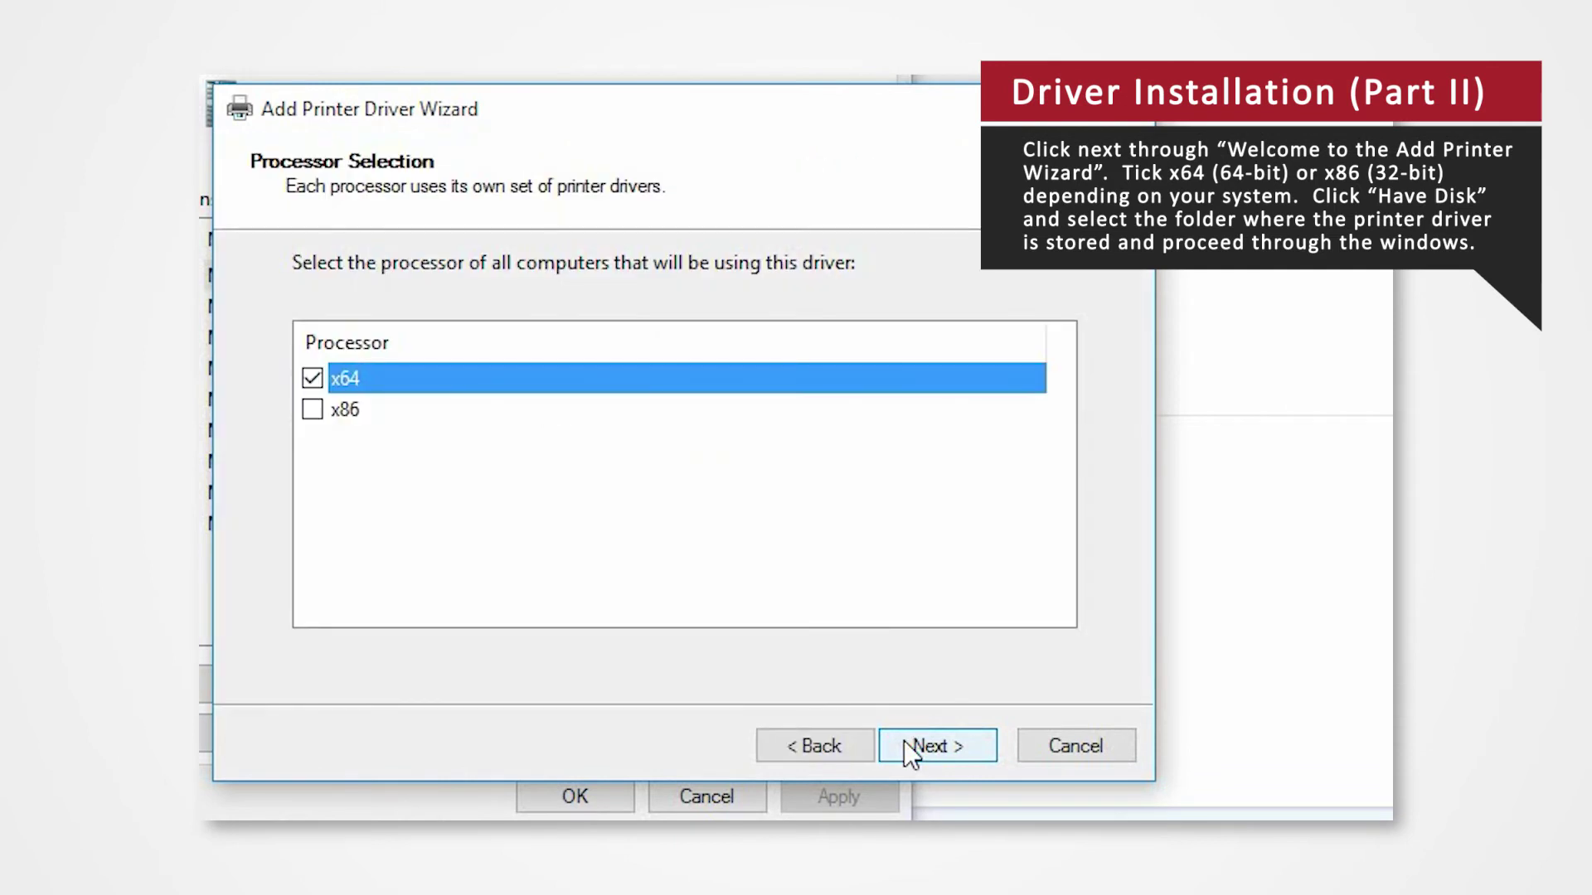
left_click(433, 415)
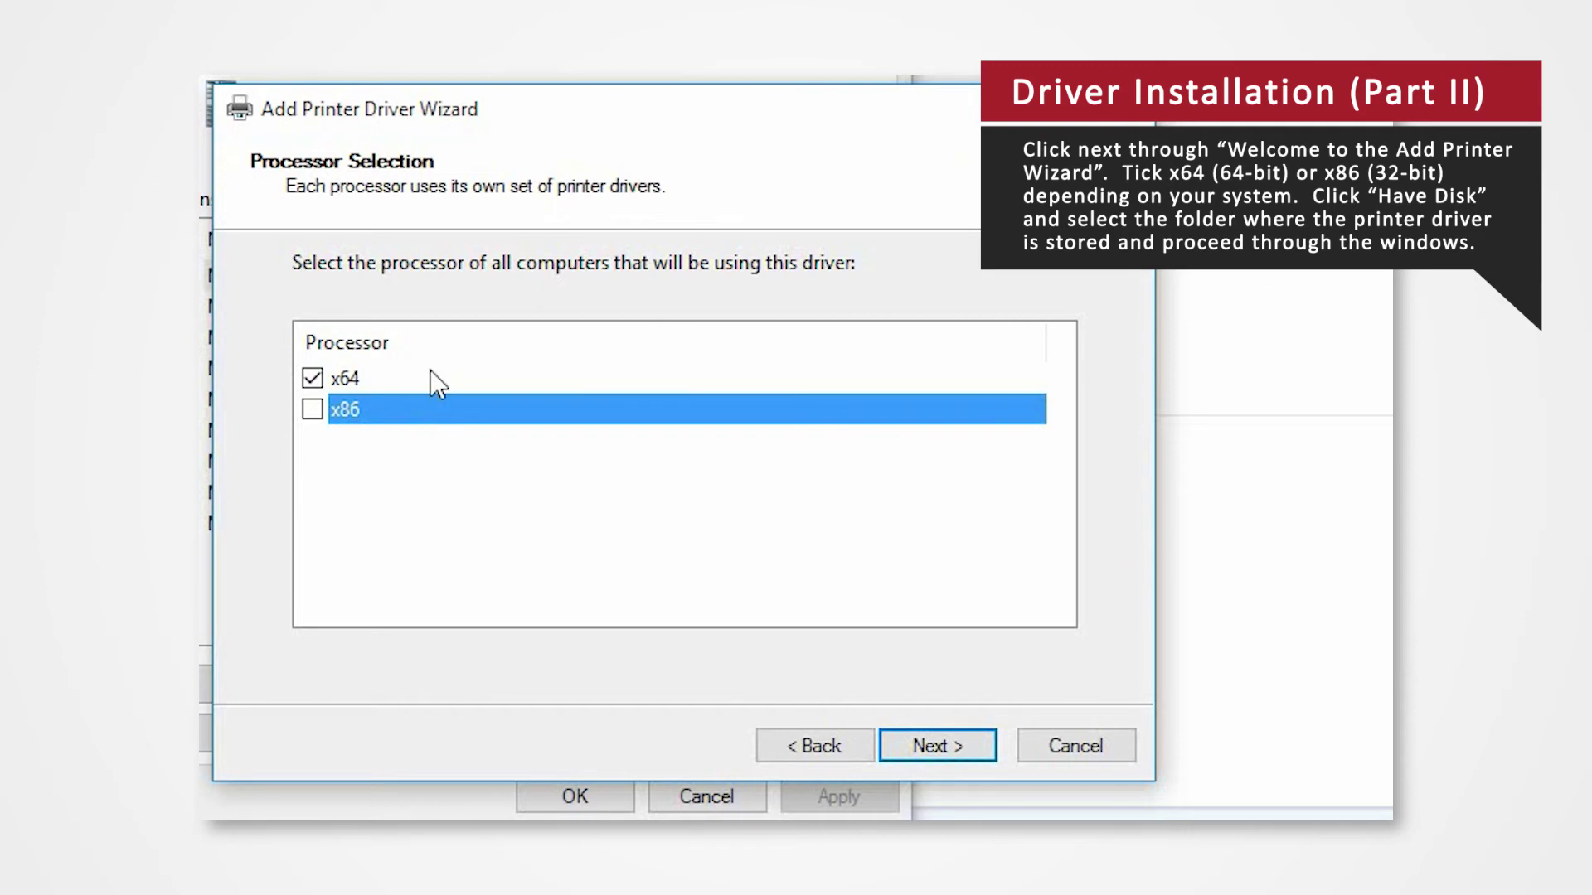
left_click(431, 380)
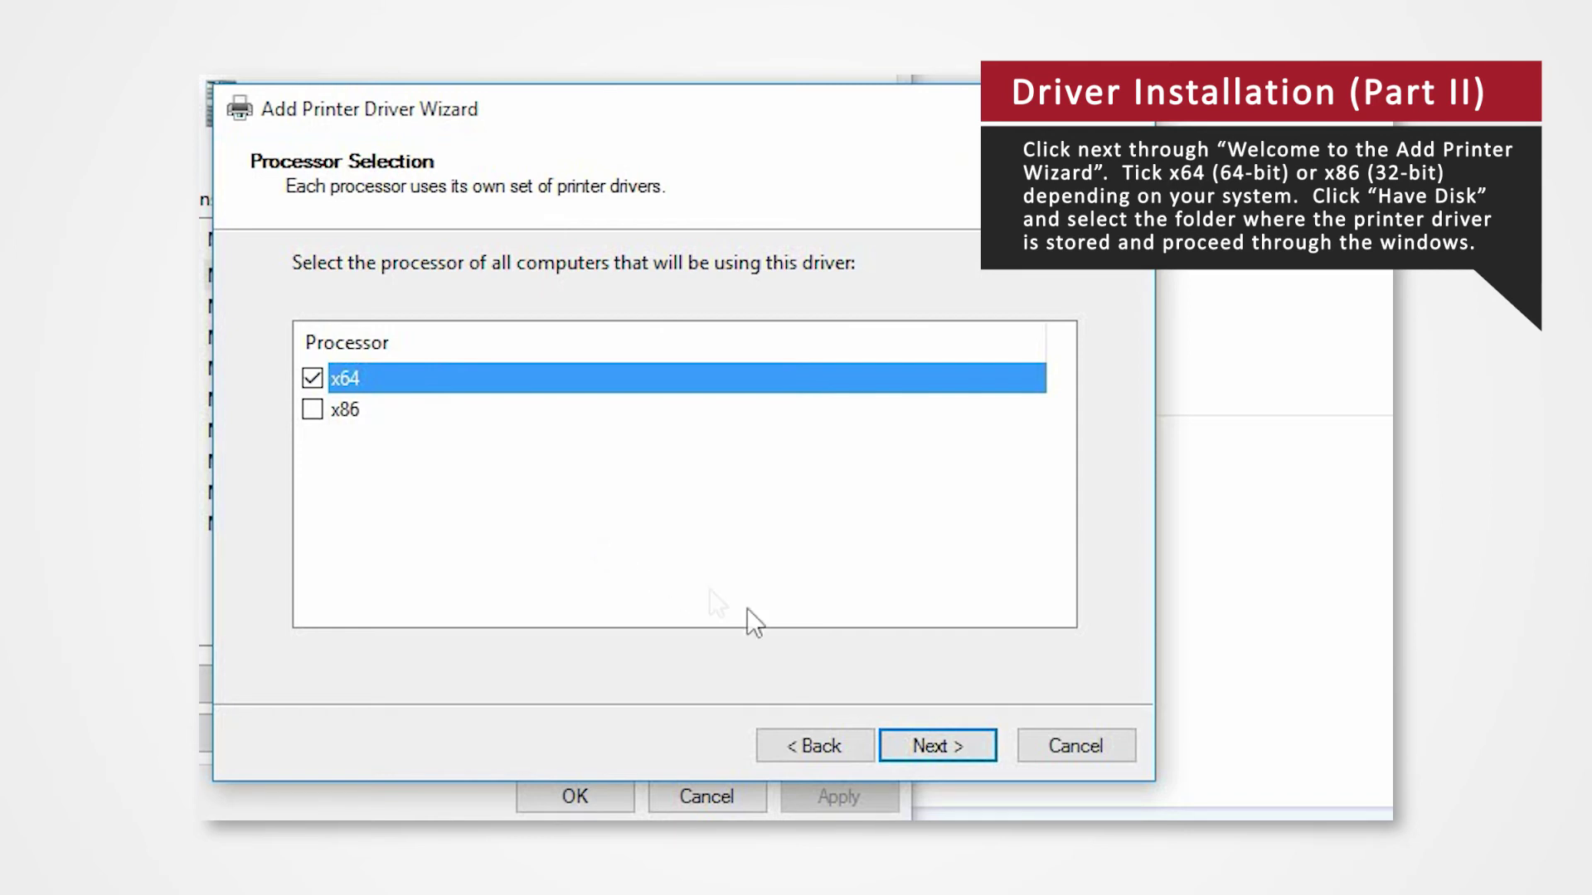
left_click(959, 744)
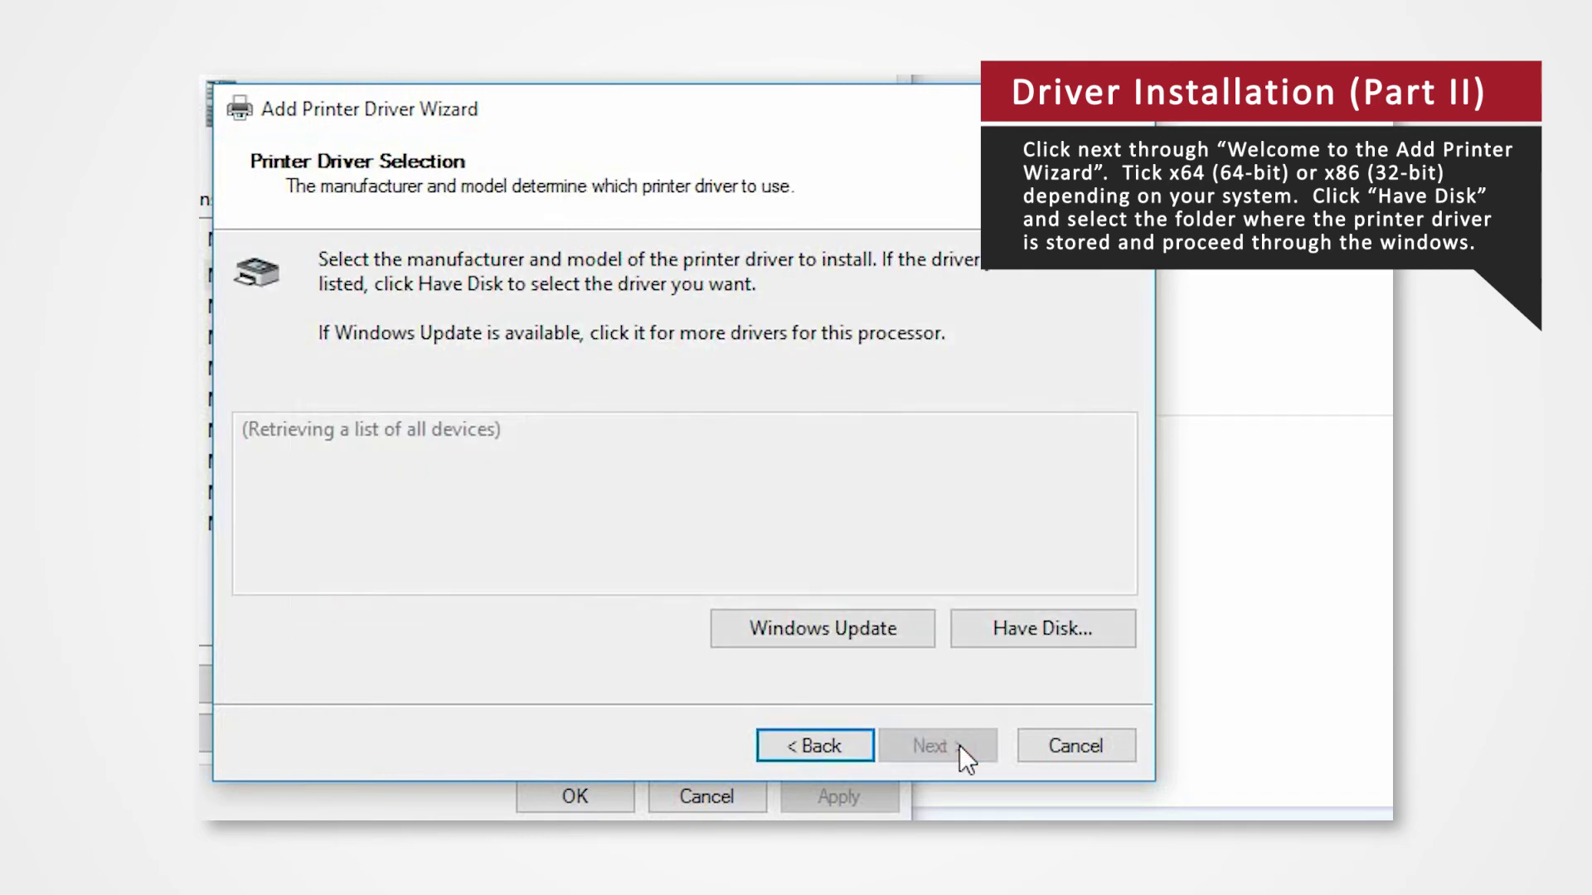
Load CPD981N0 from the desktop CP9810V_x64_Ver100_S folder via Have Disk and finish the driver install
left_click(1000, 637)
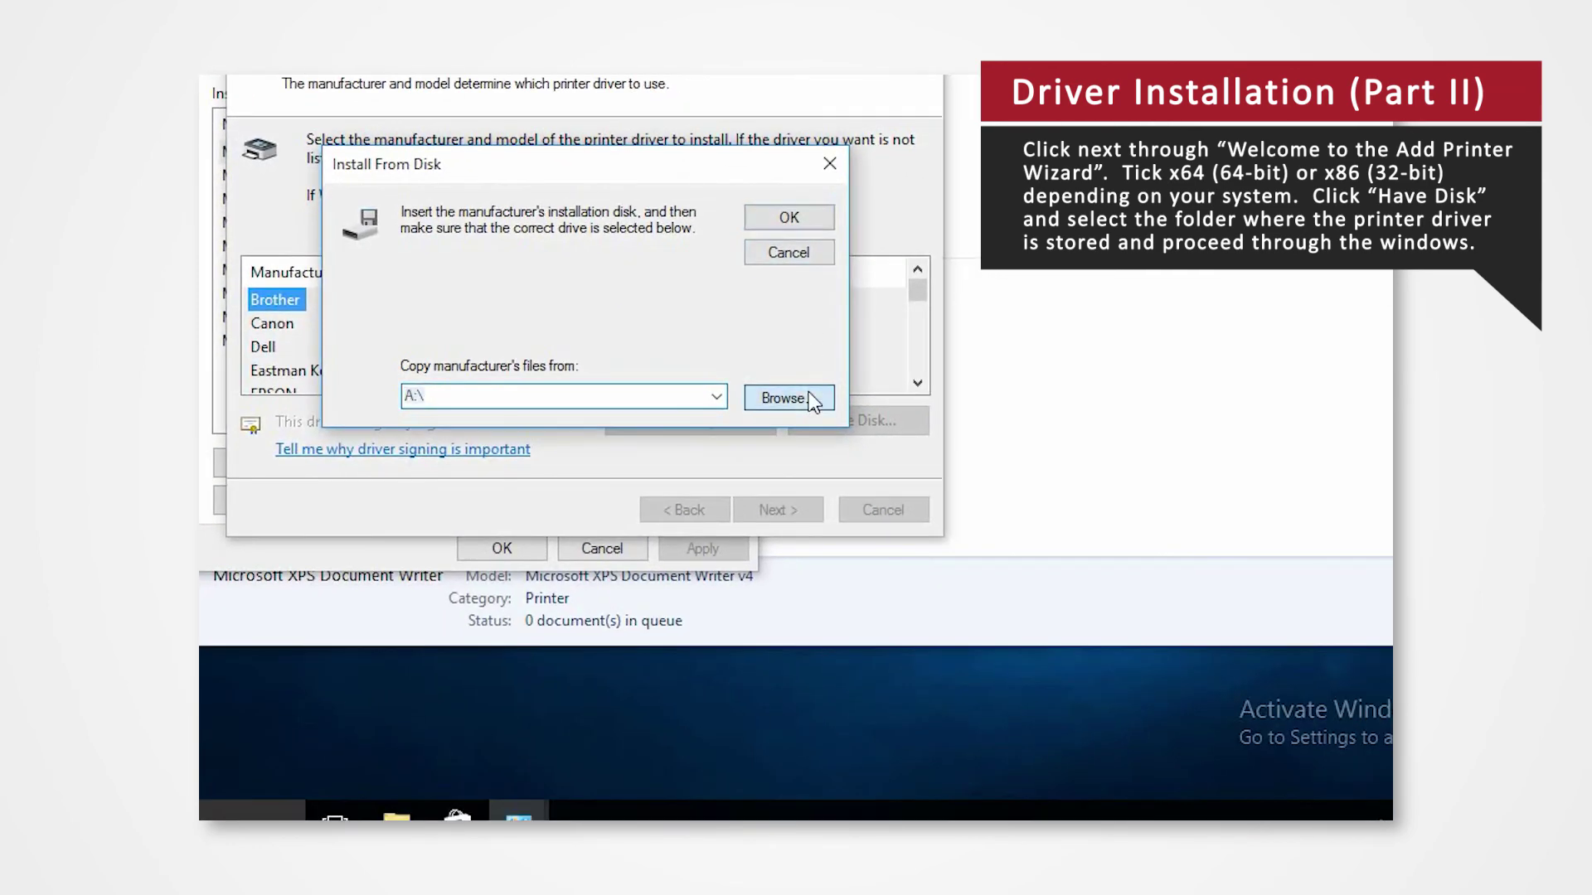
left_click(951, 599)
left_click(394, 377)
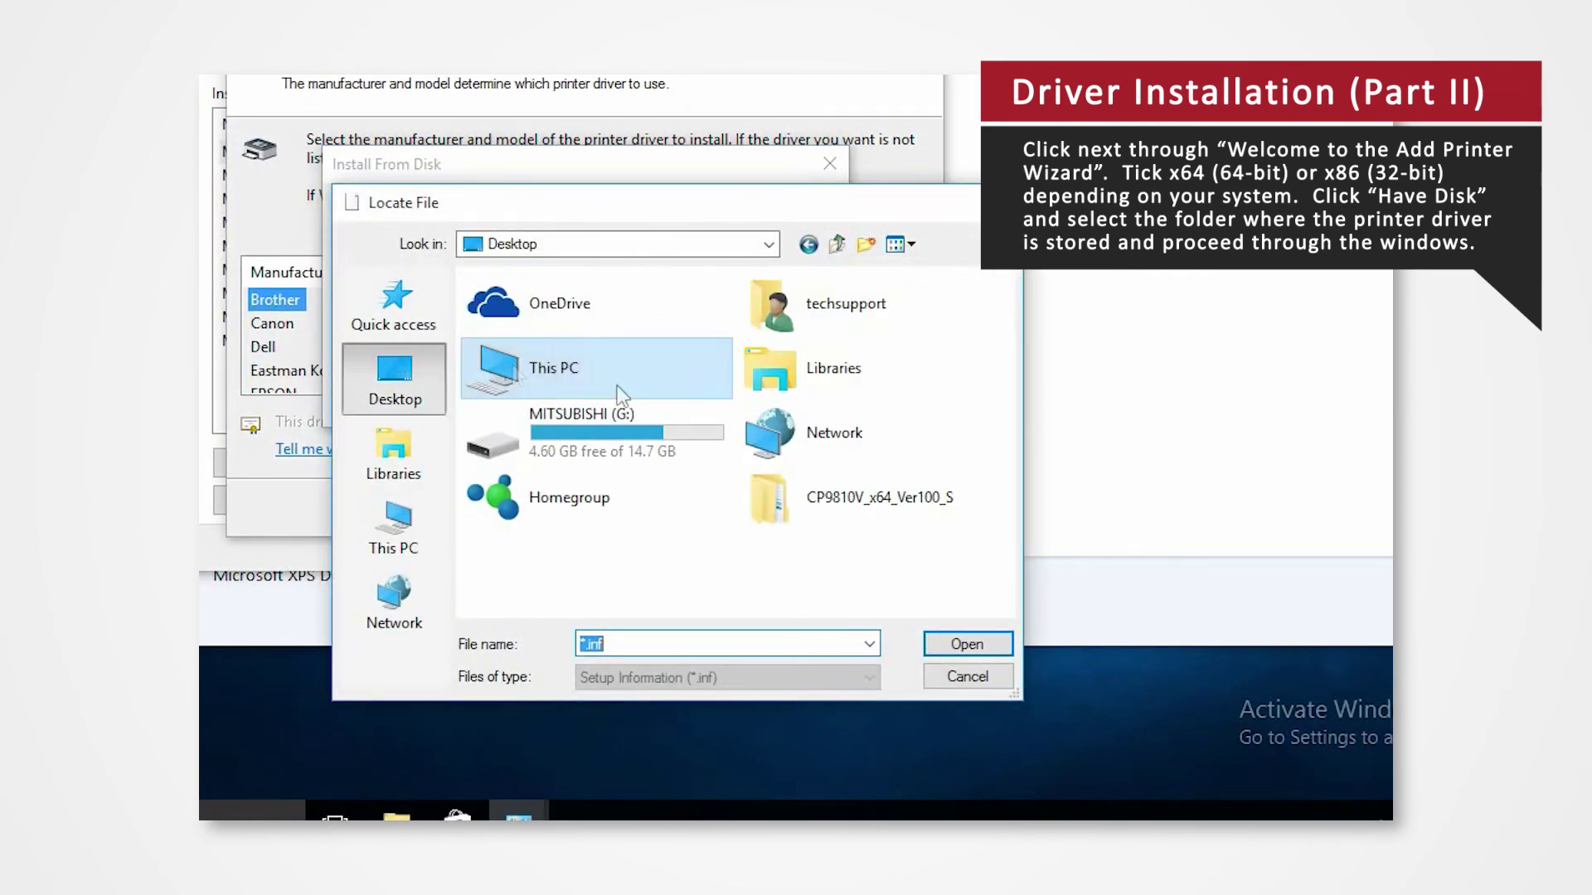
double_click(819, 495)
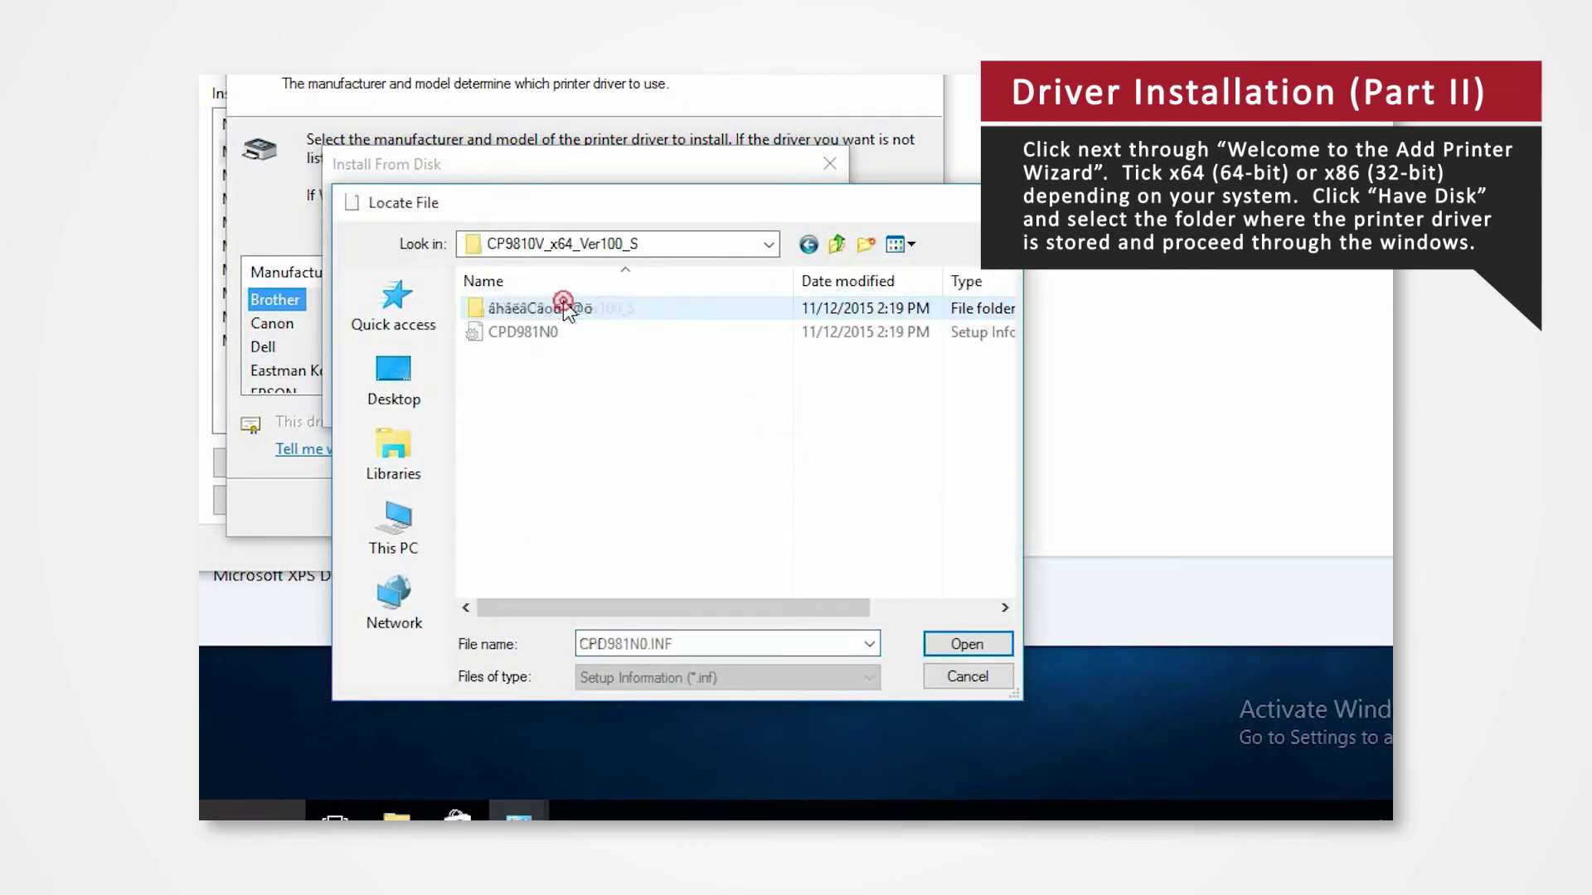
left_click(573, 337)
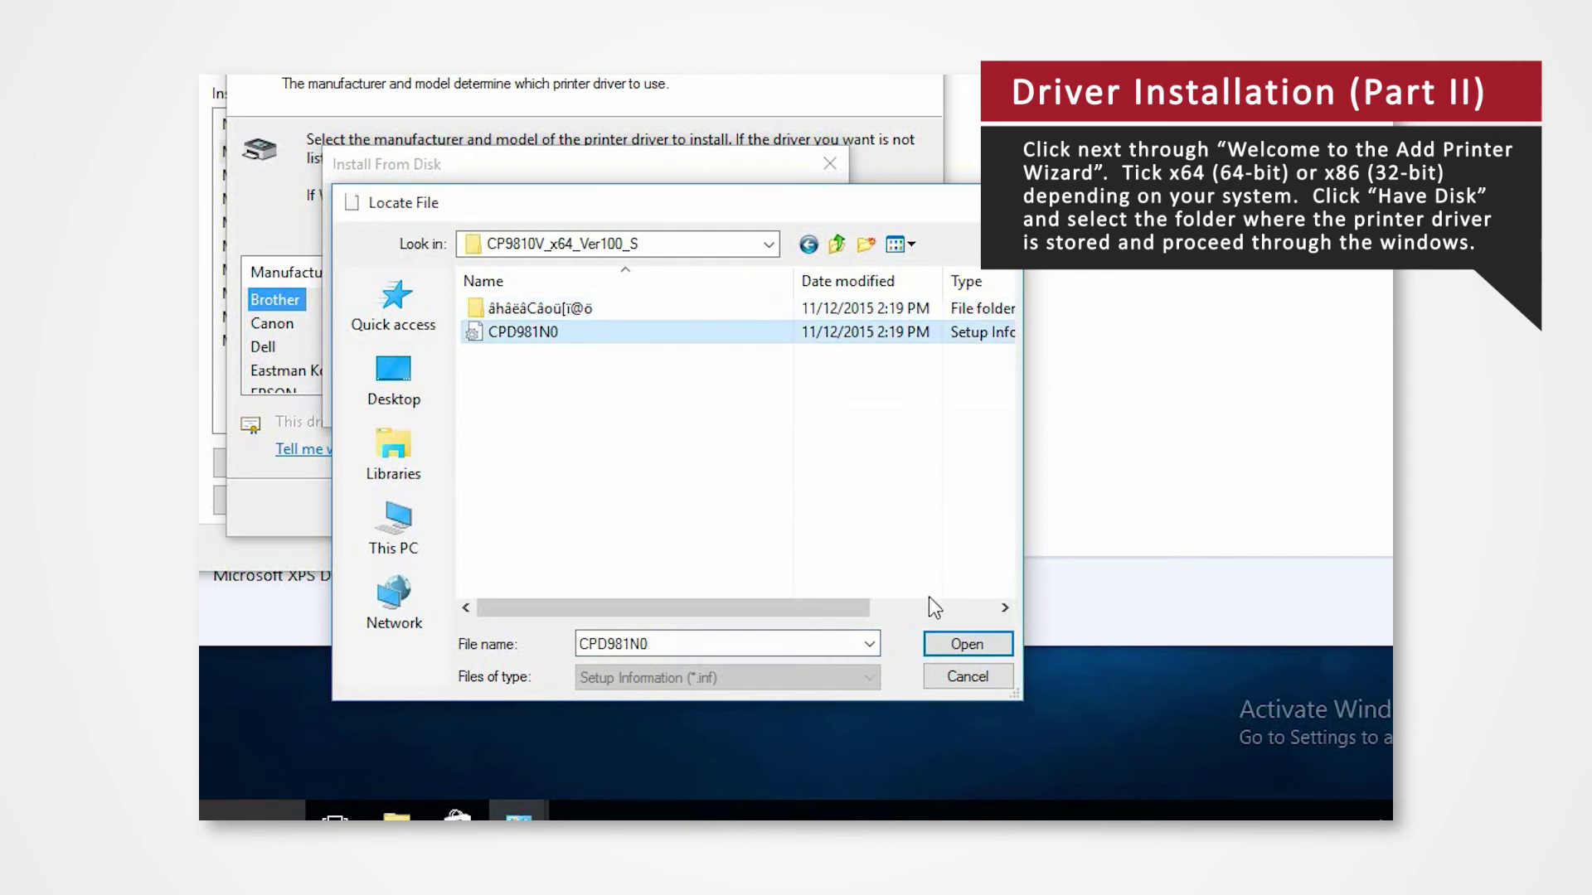
left_click(966, 644)
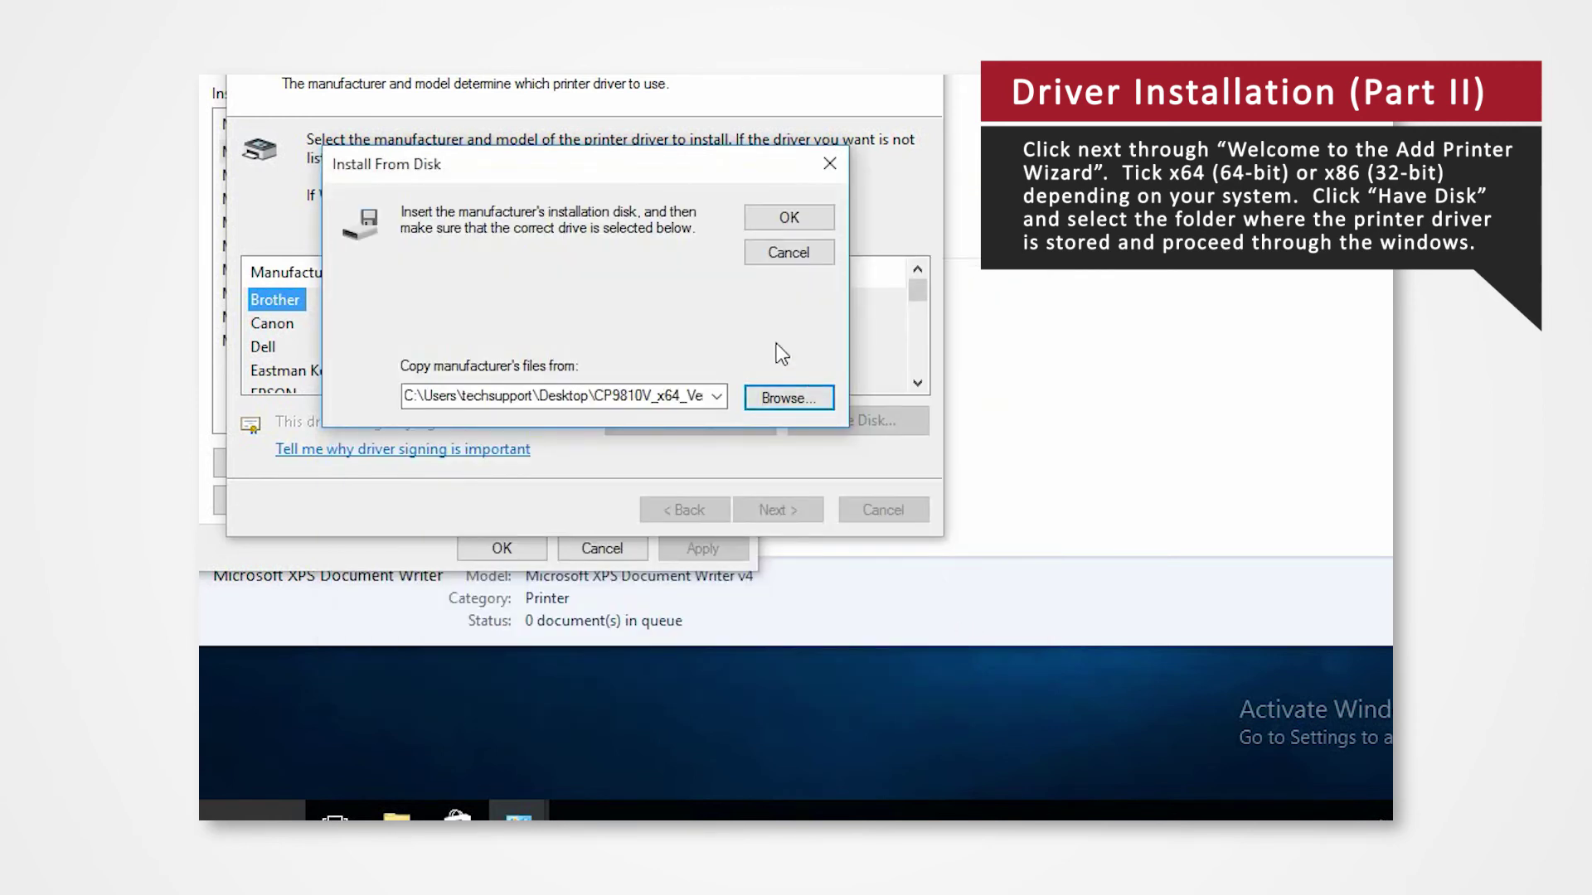
left_click(791, 218)
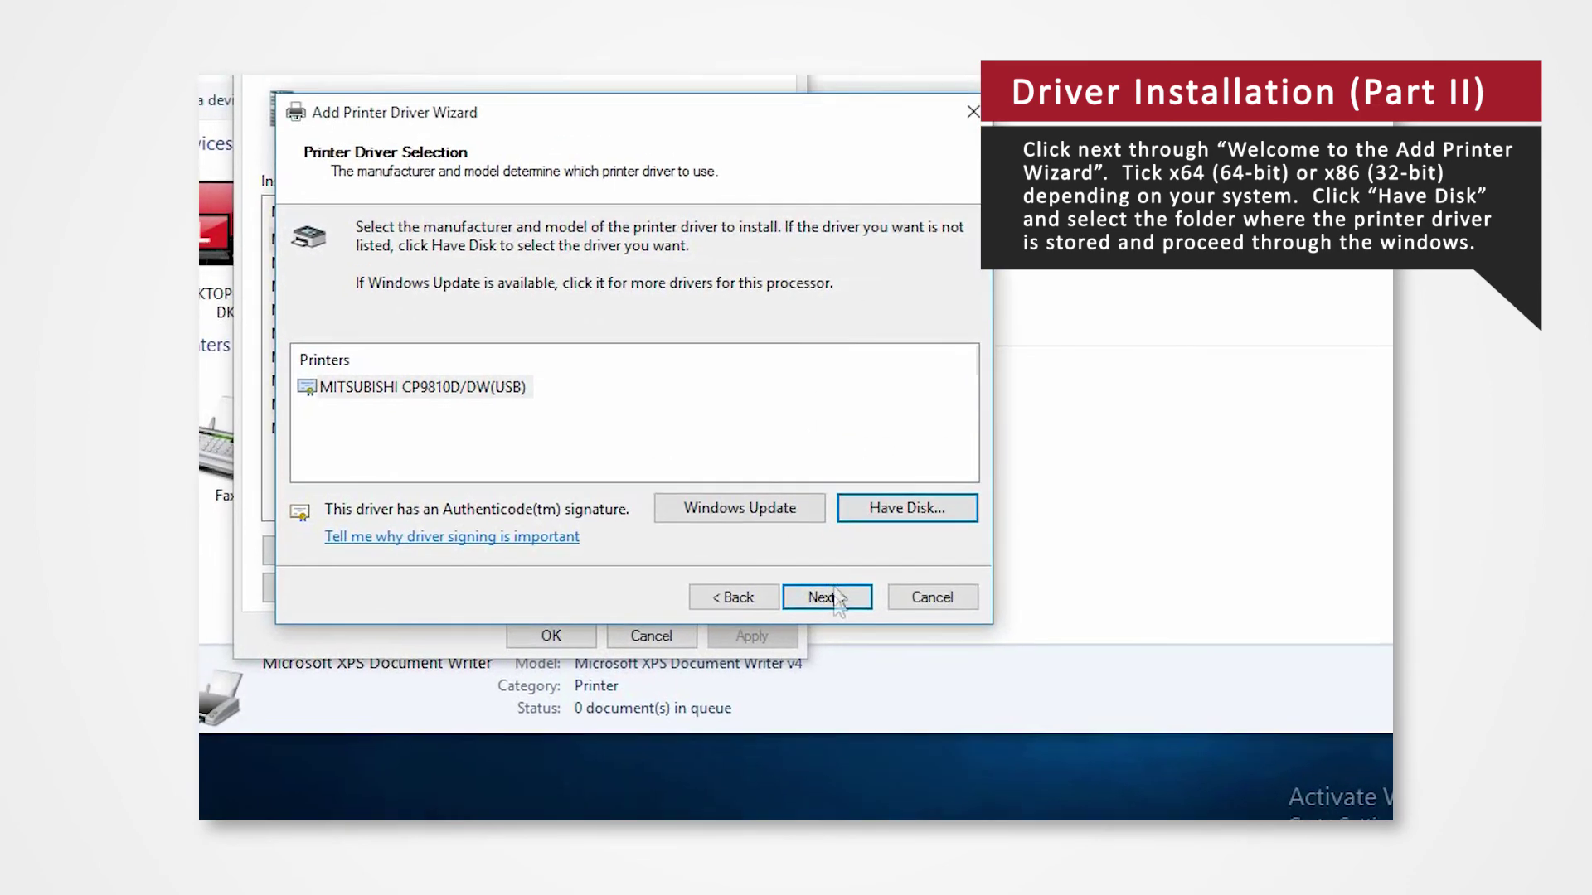
left_click(784, 512)
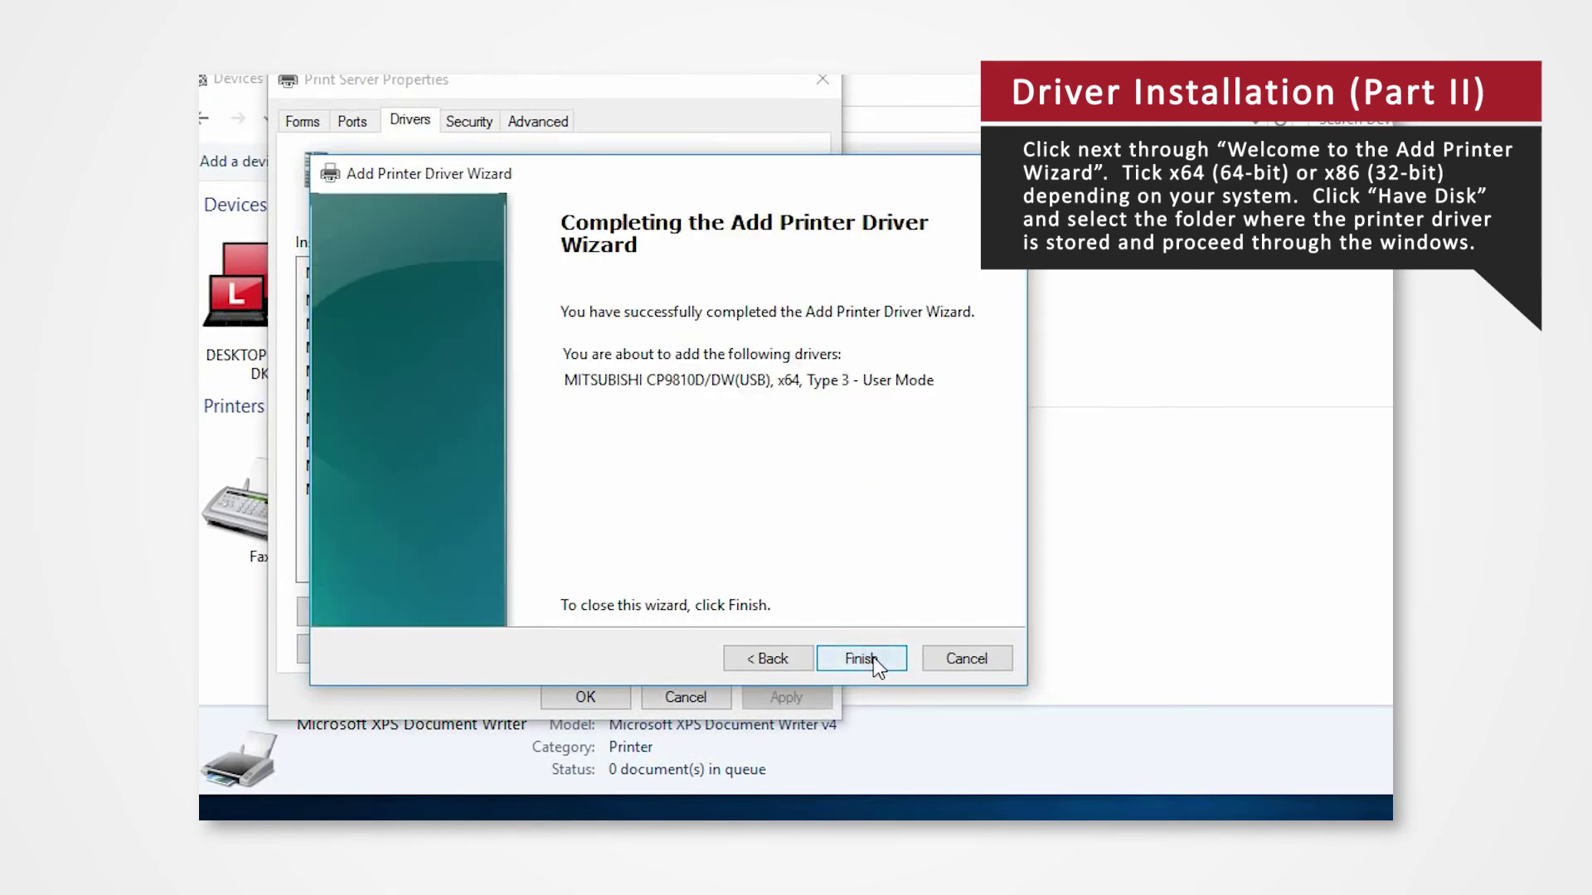
left_click(874, 659)
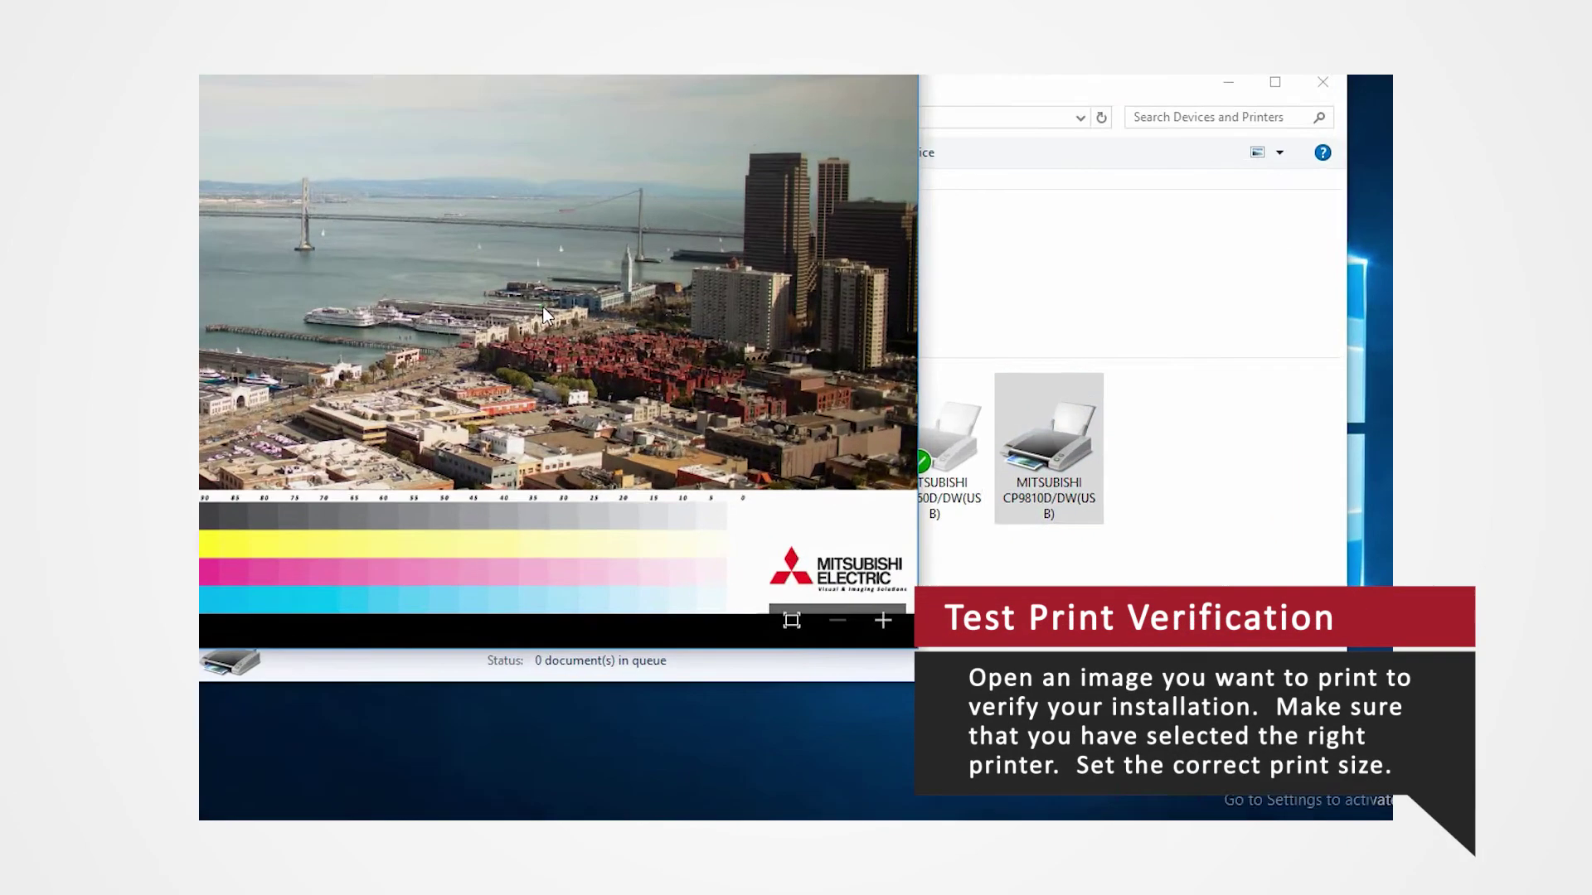
Start printing the photo on the MITSUBISHI CP9810D/DW printer in Landscape orientation
right_click(543, 309)
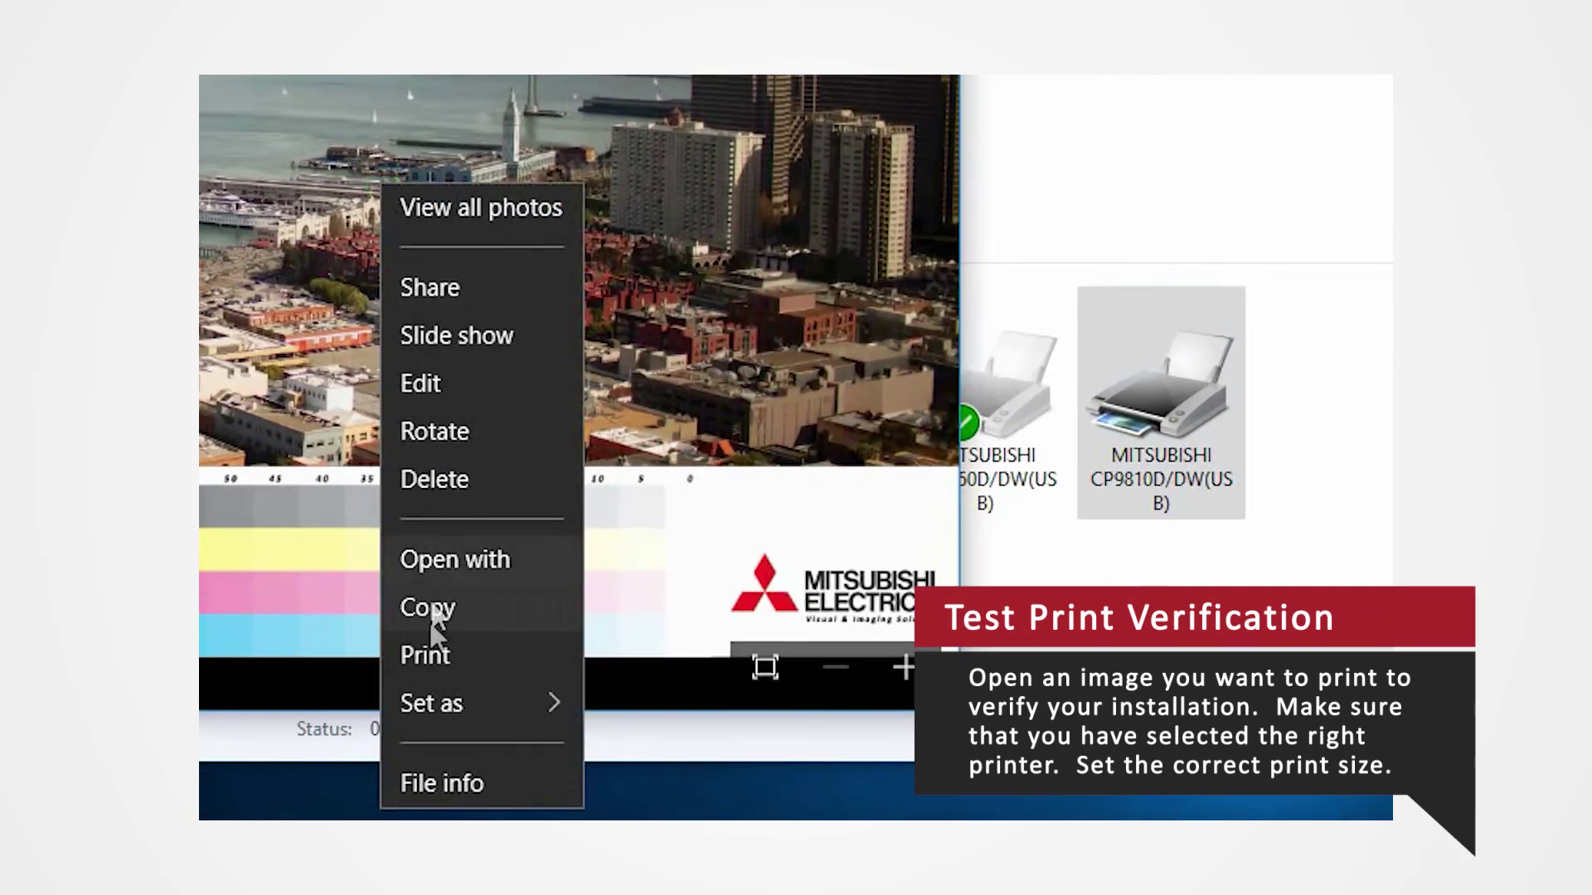
left_click(430, 645)
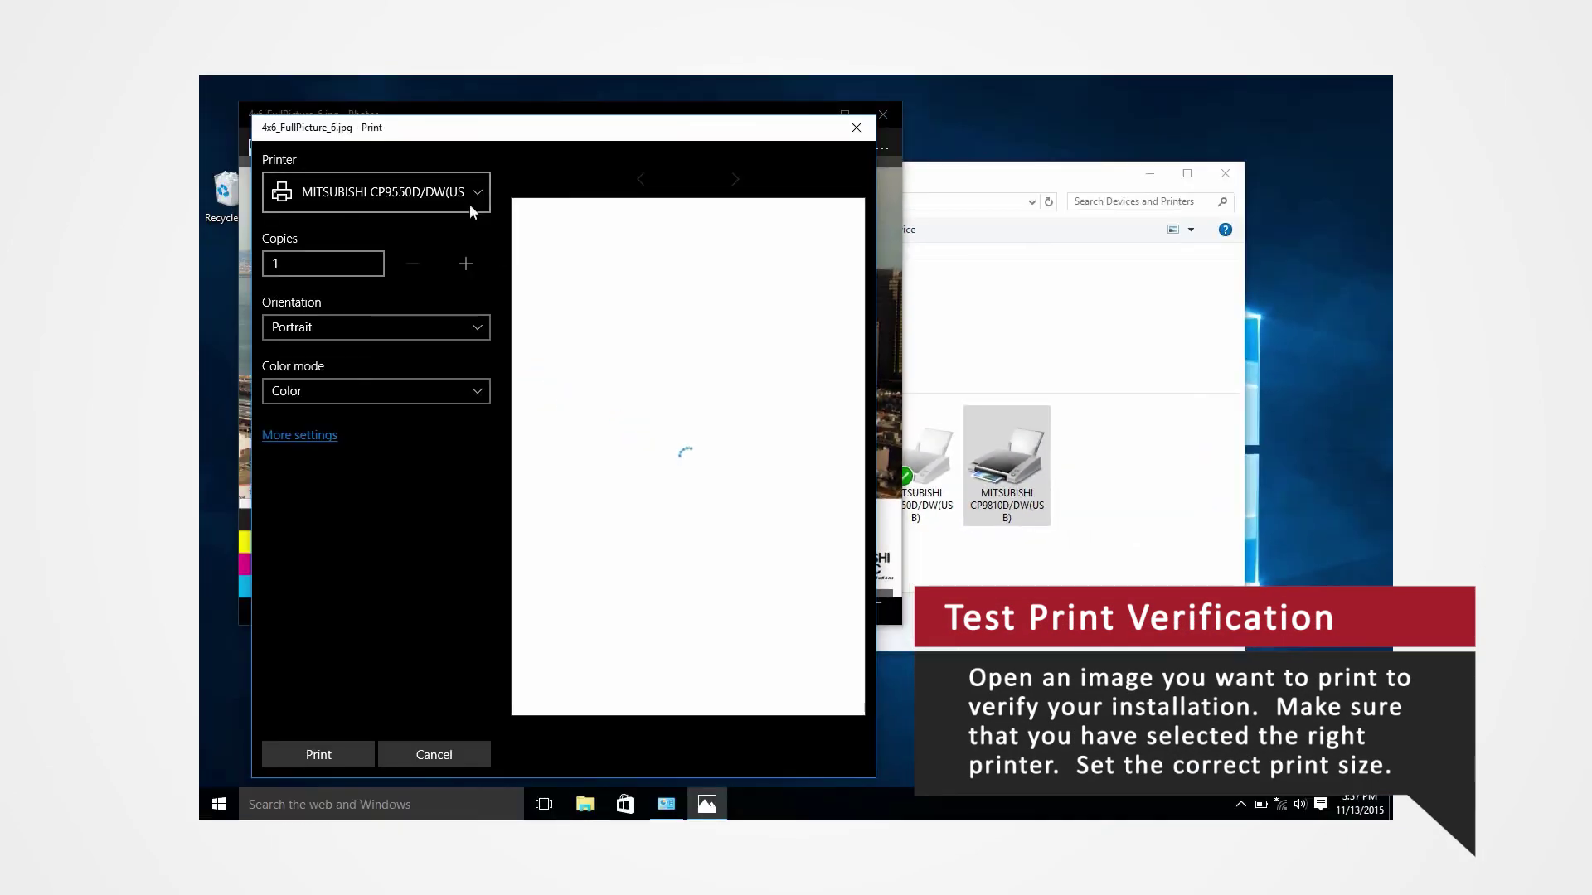
left_click(468, 207)
left_click(373, 217)
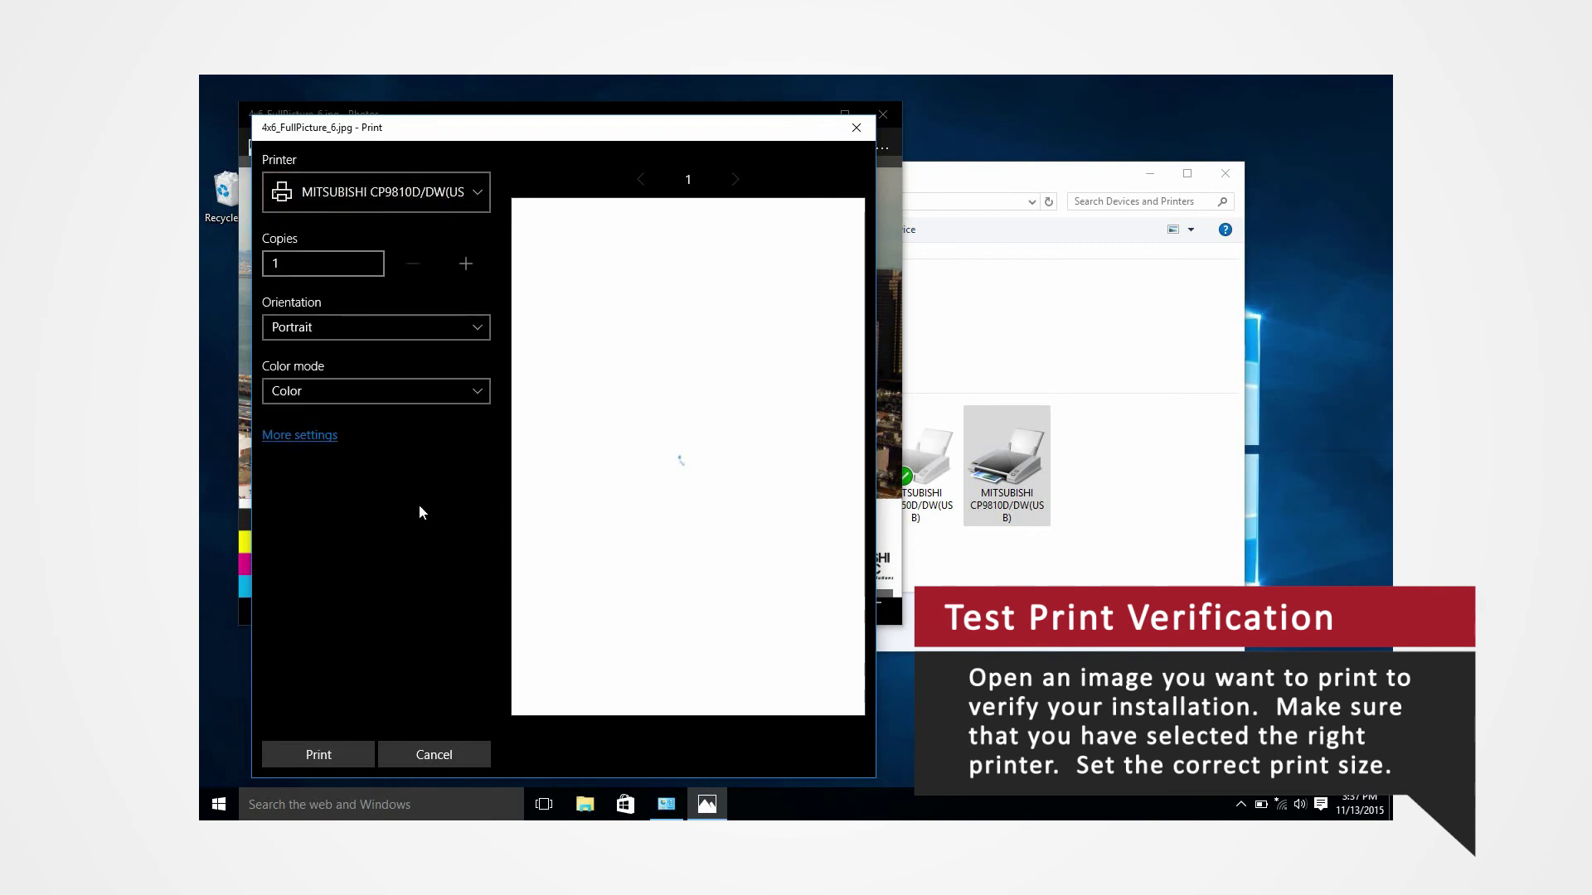
left_click(479, 327)
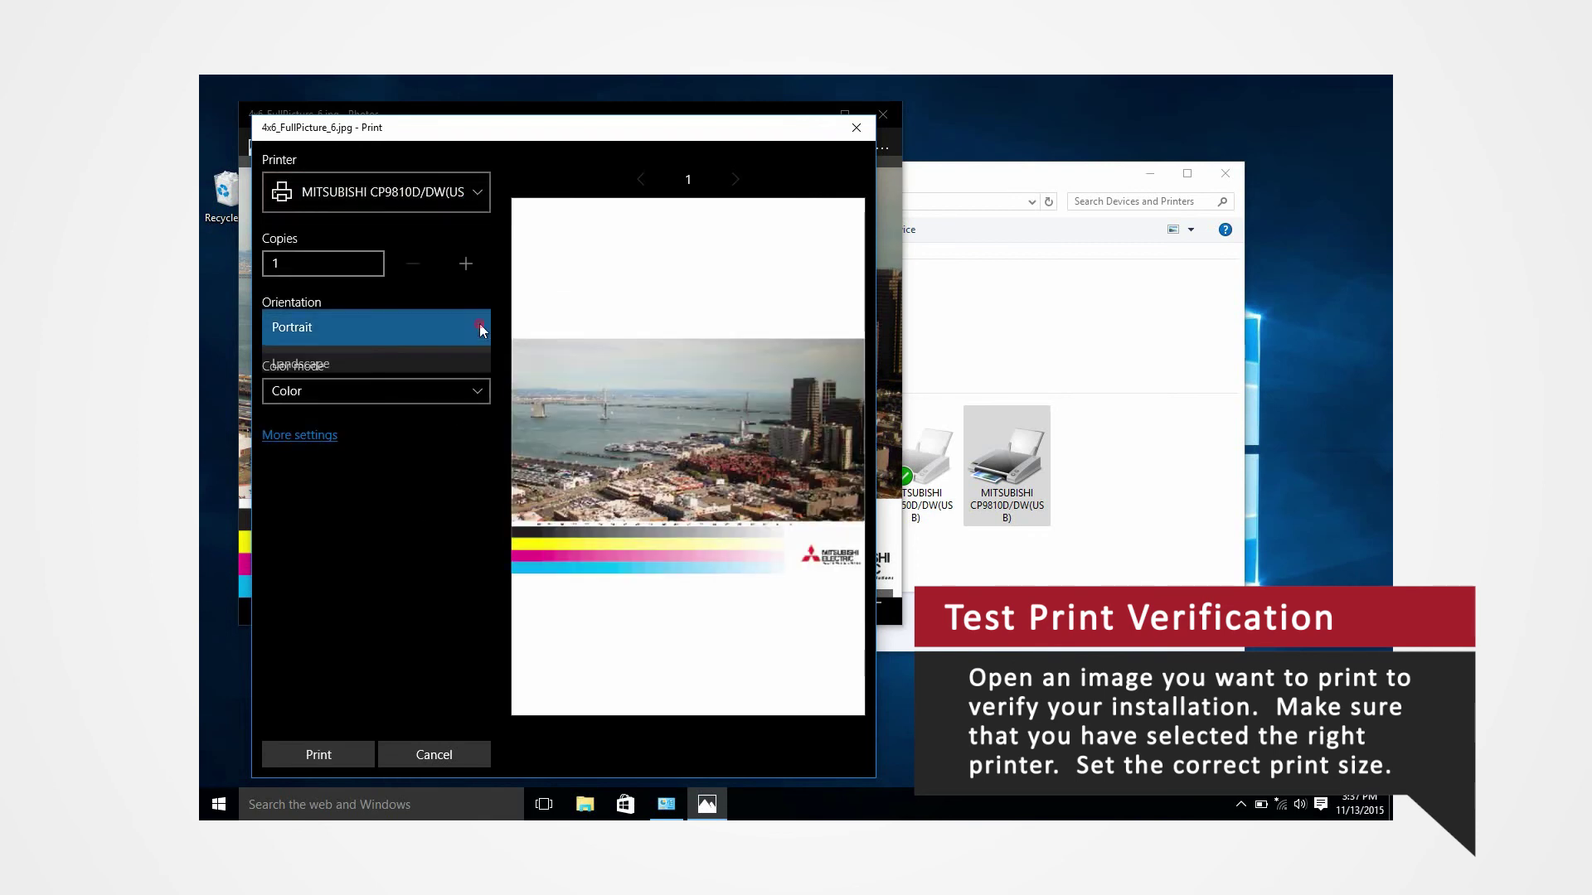
left_click(430, 361)
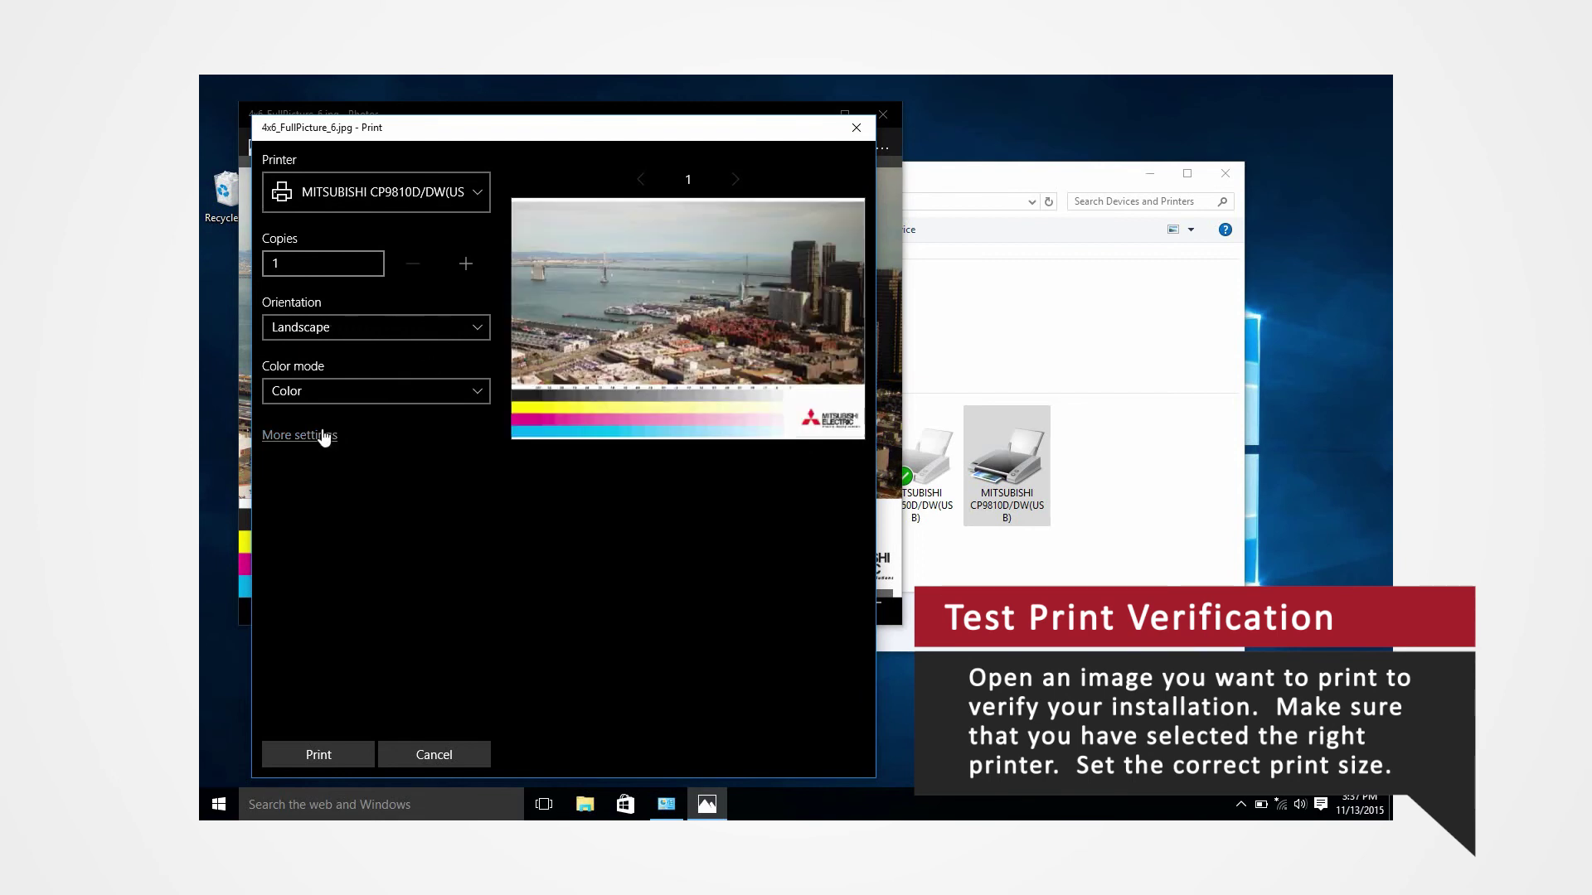
Set the paper size to 10x15 (4x6") in More settings and send the photo to print
left_click(321, 434)
left_click(403, 351)
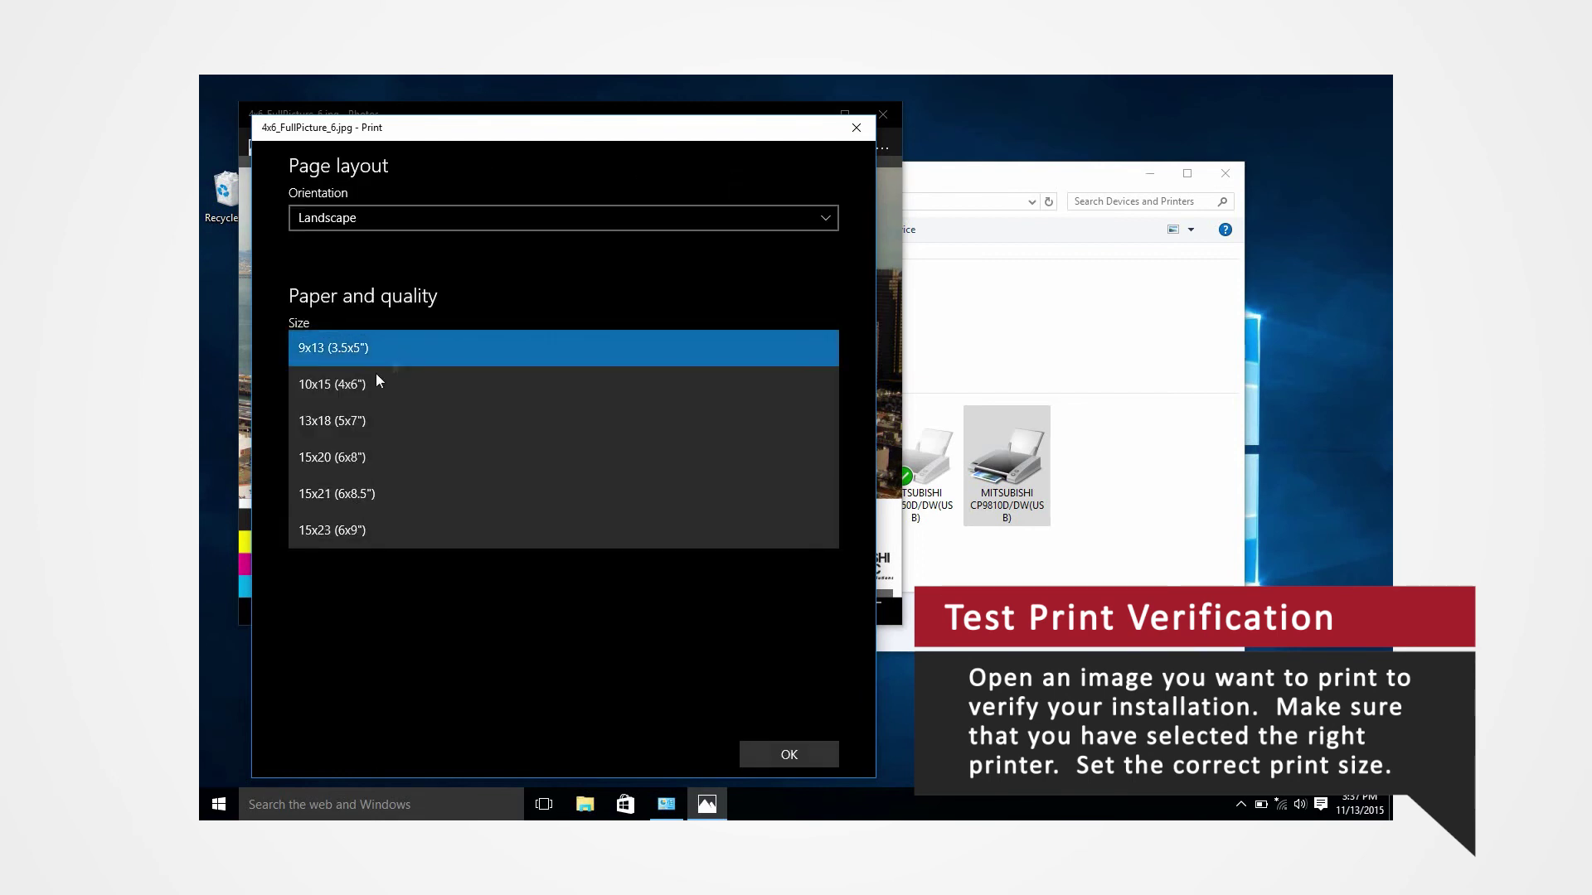
left_click(377, 383)
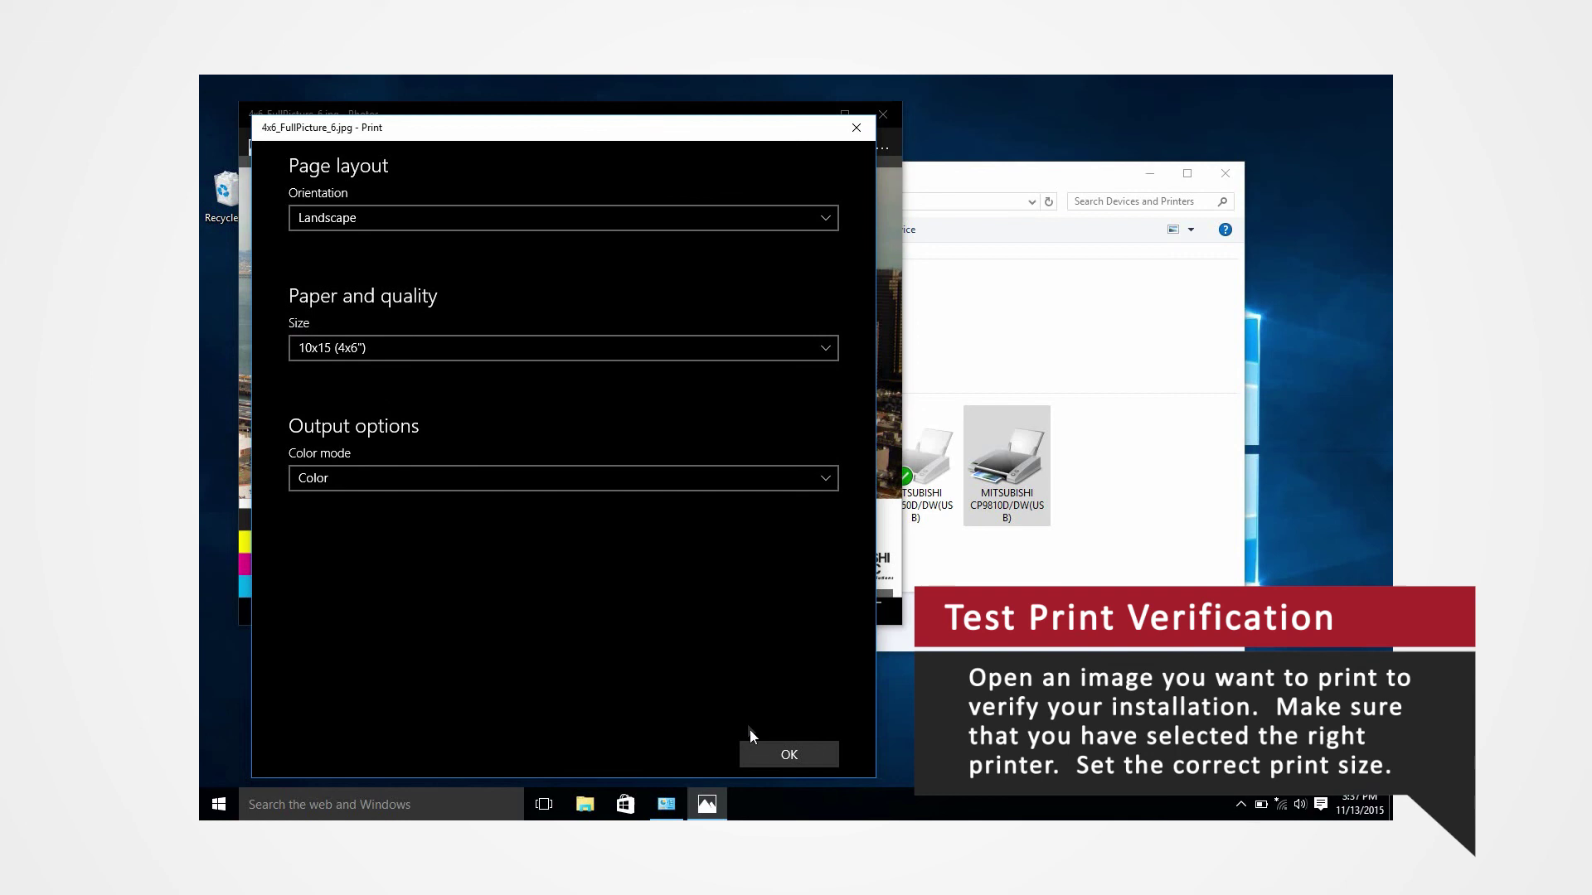
left_click(753, 747)
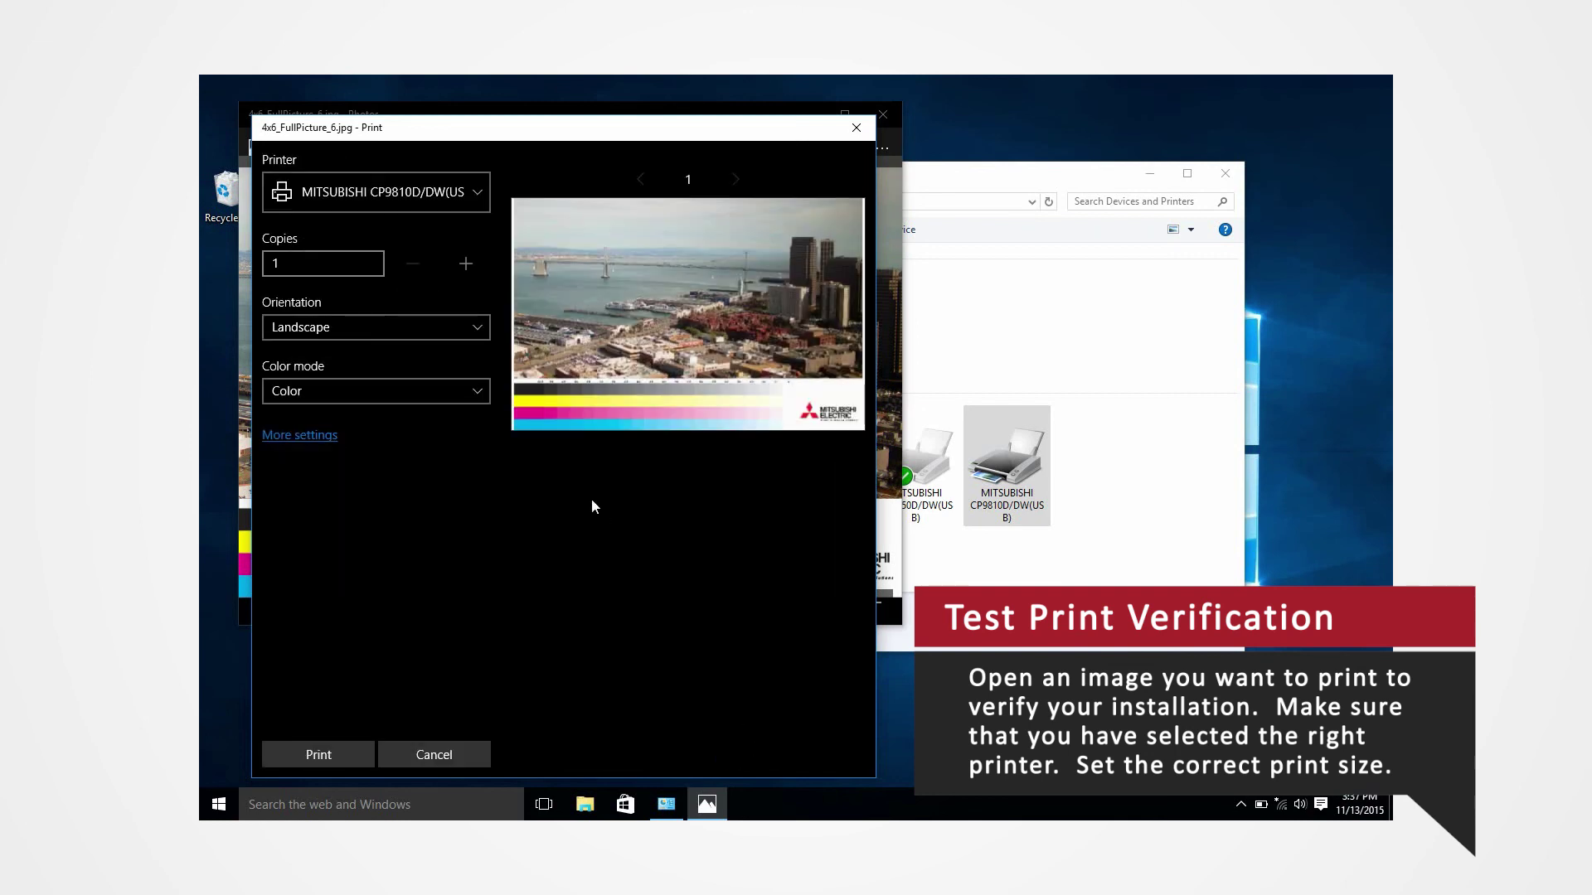
left_click(319, 753)
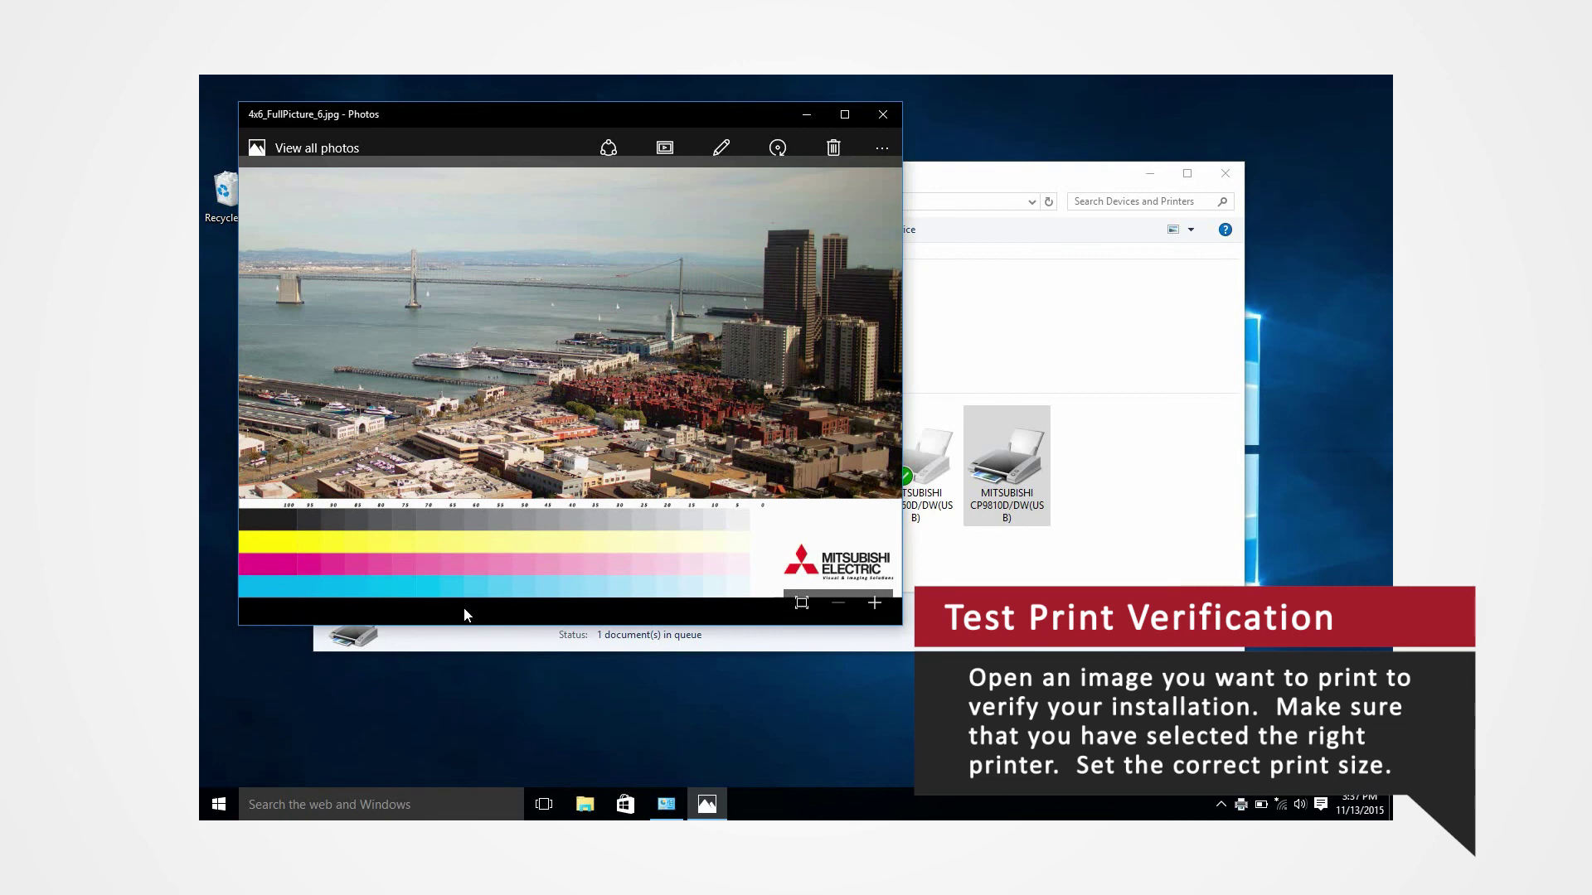